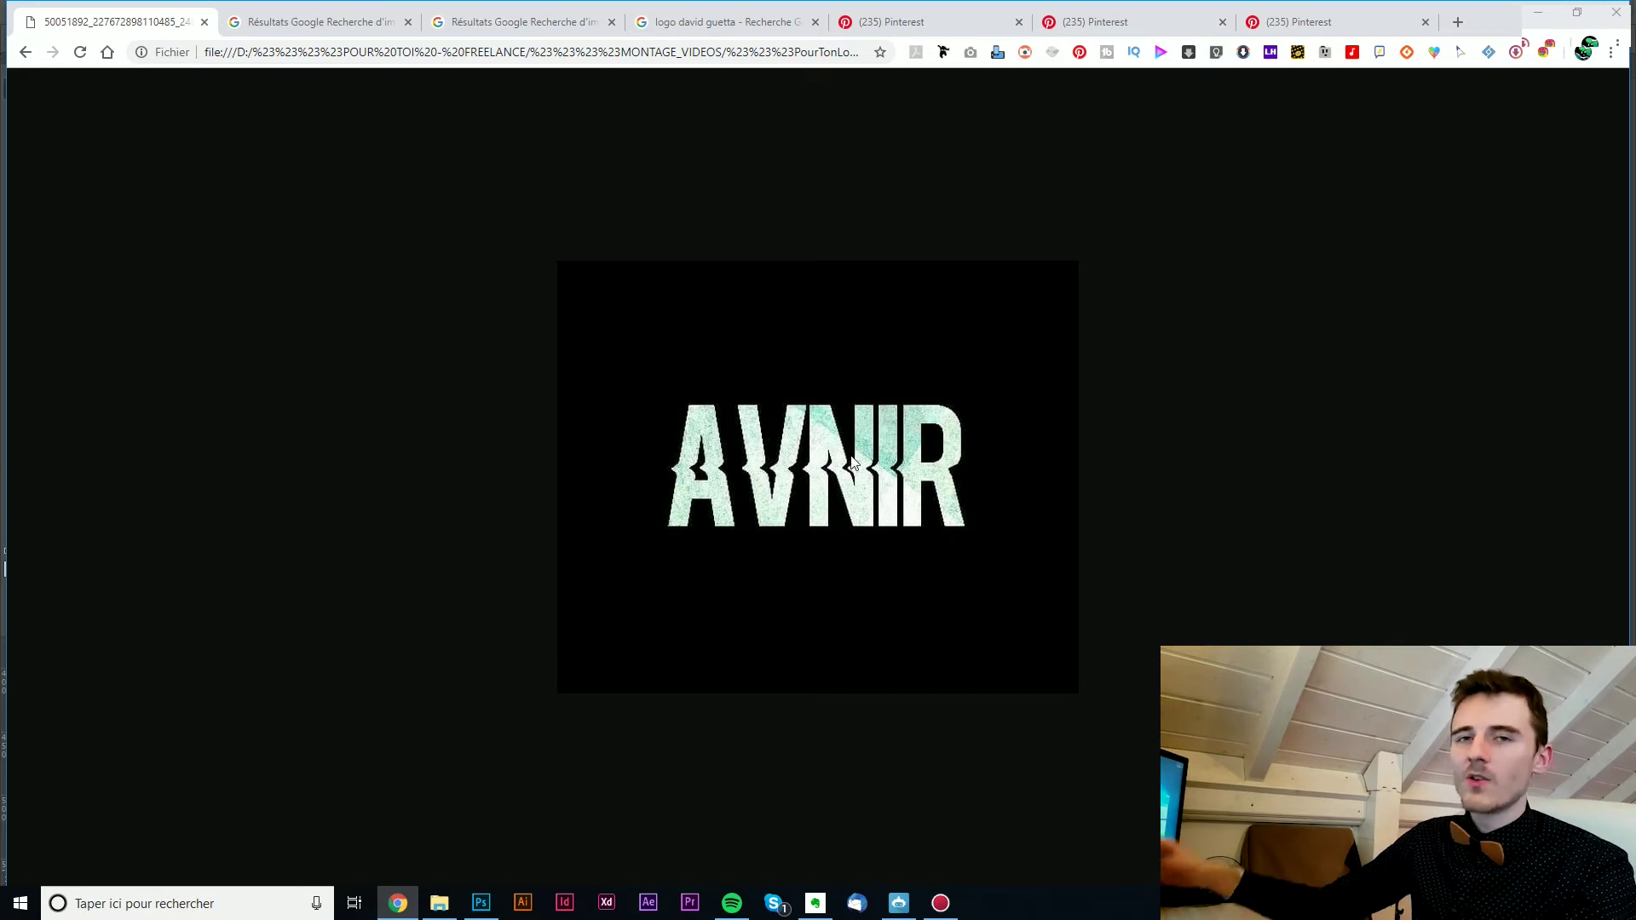
Step: Switch to Photoshop and examine how readable the AVNIR logo stays at full and very small display sizes
click(481, 902)
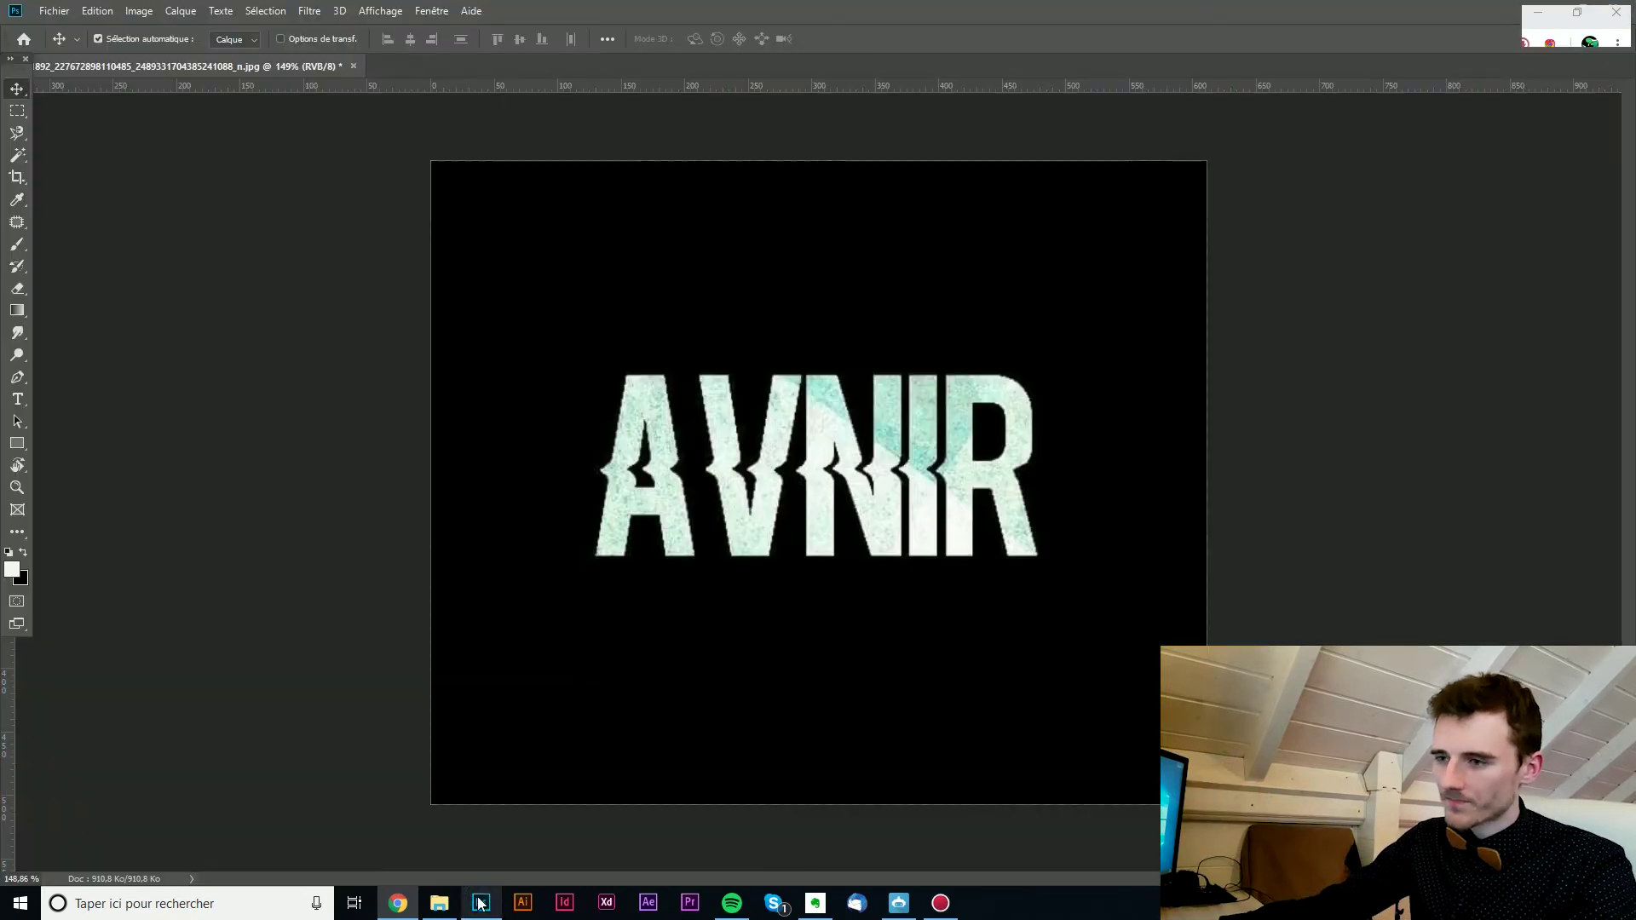
scroll(937, 524, down, 5)
scroll(937, 516, down, 2)
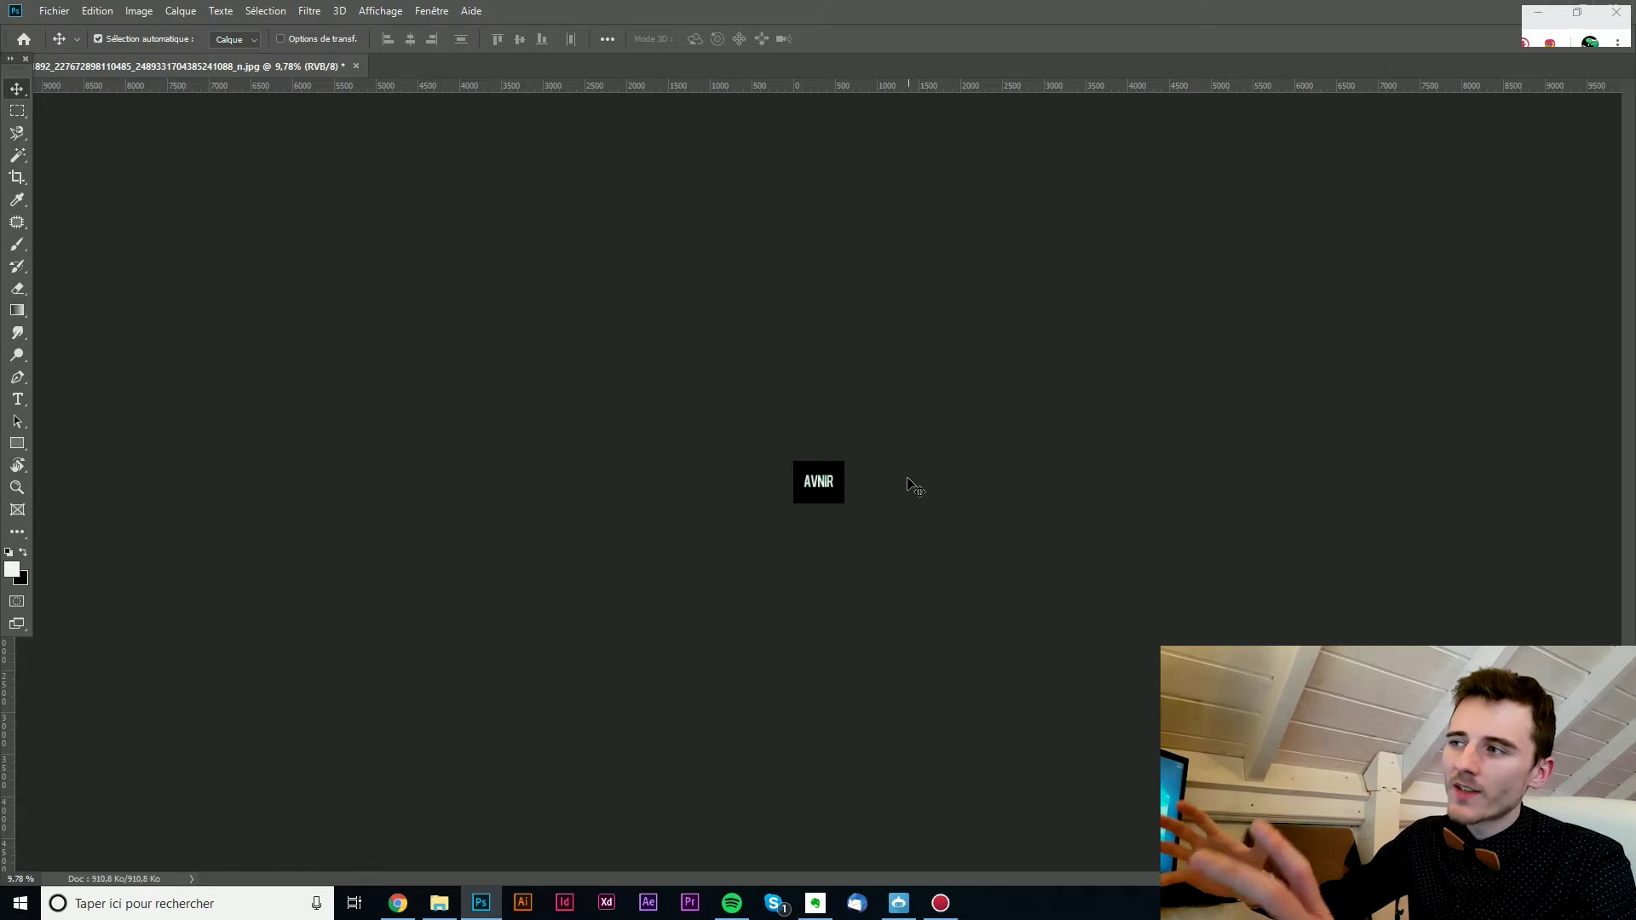
scroll(990, 482, up, 6)
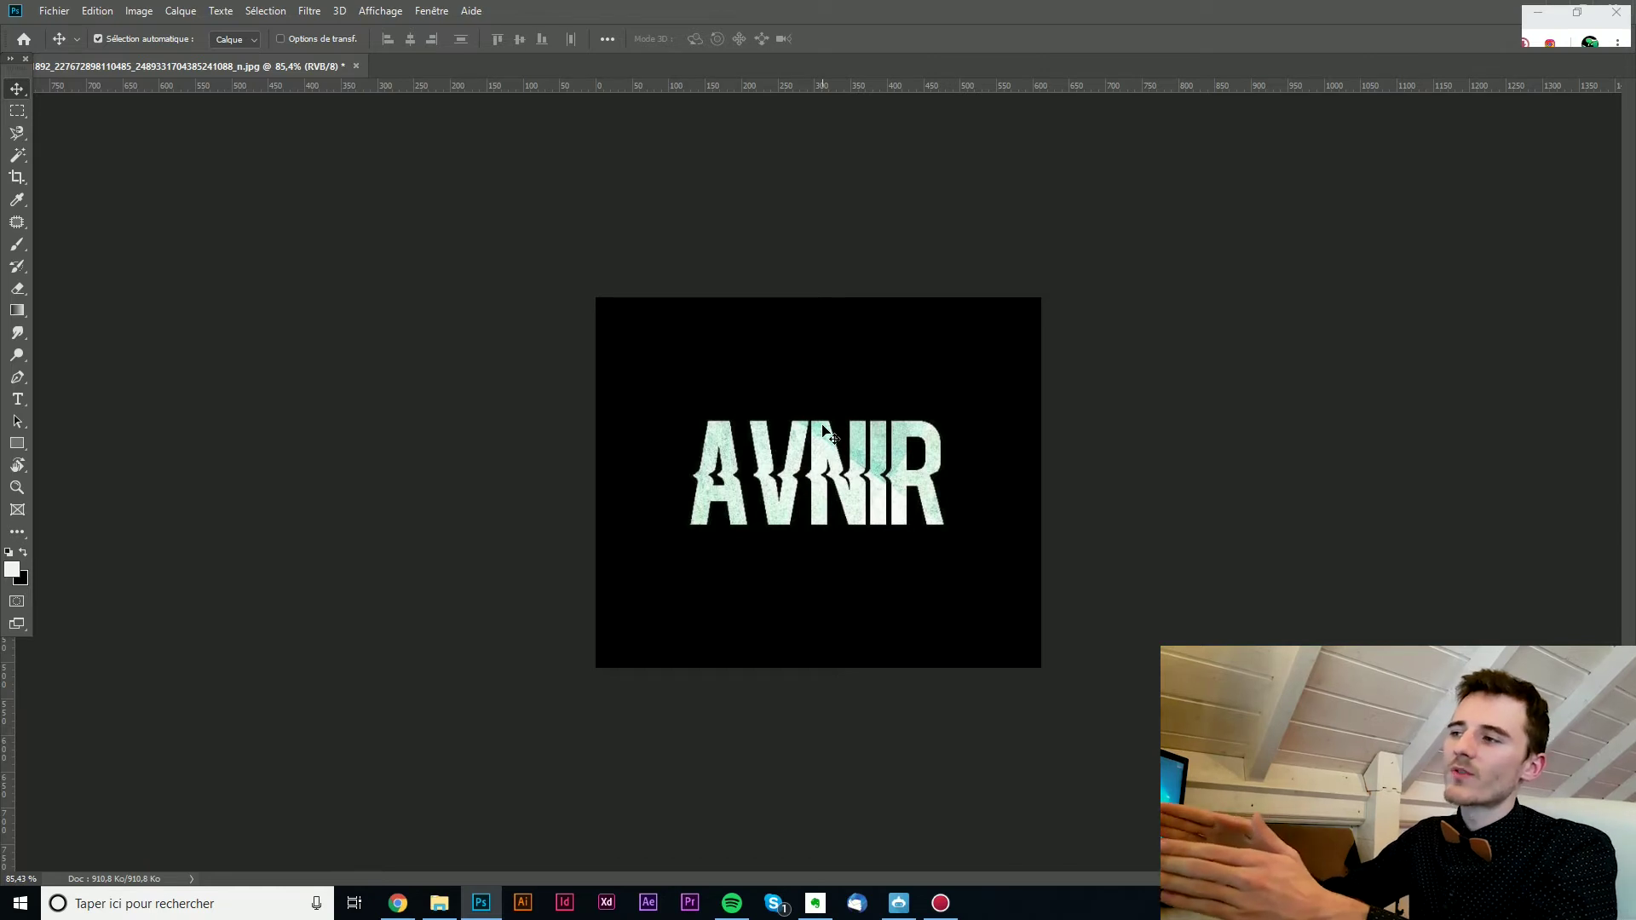
scroll(844, 424, down, 8)
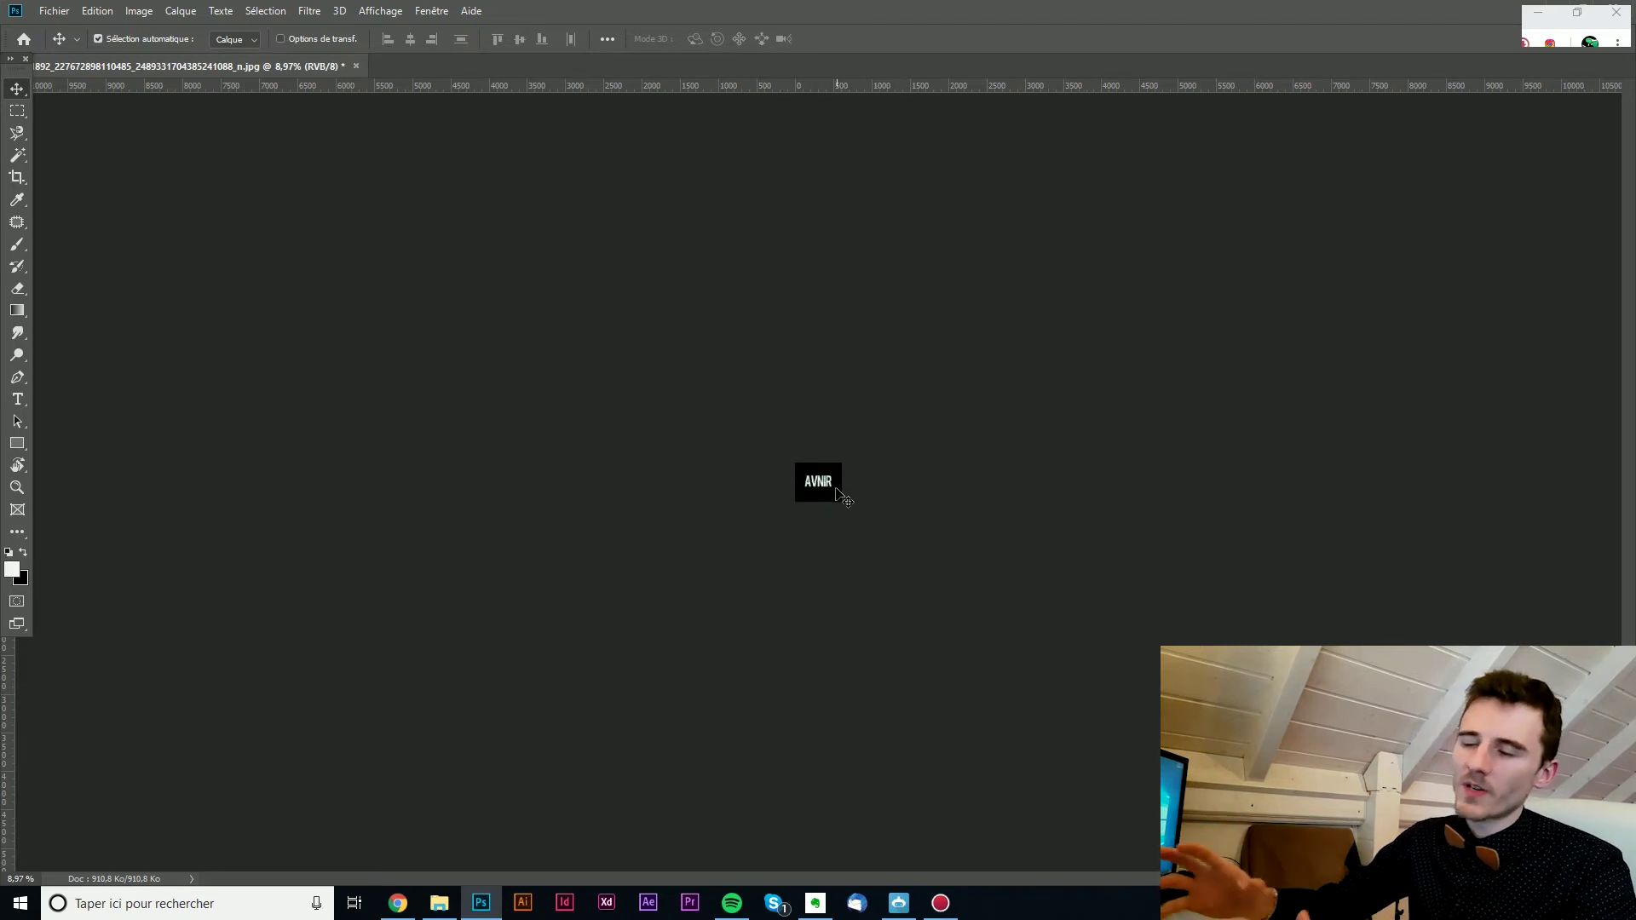
scroll(848, 490, up, 3)
scroll(850, 487, up, 5)
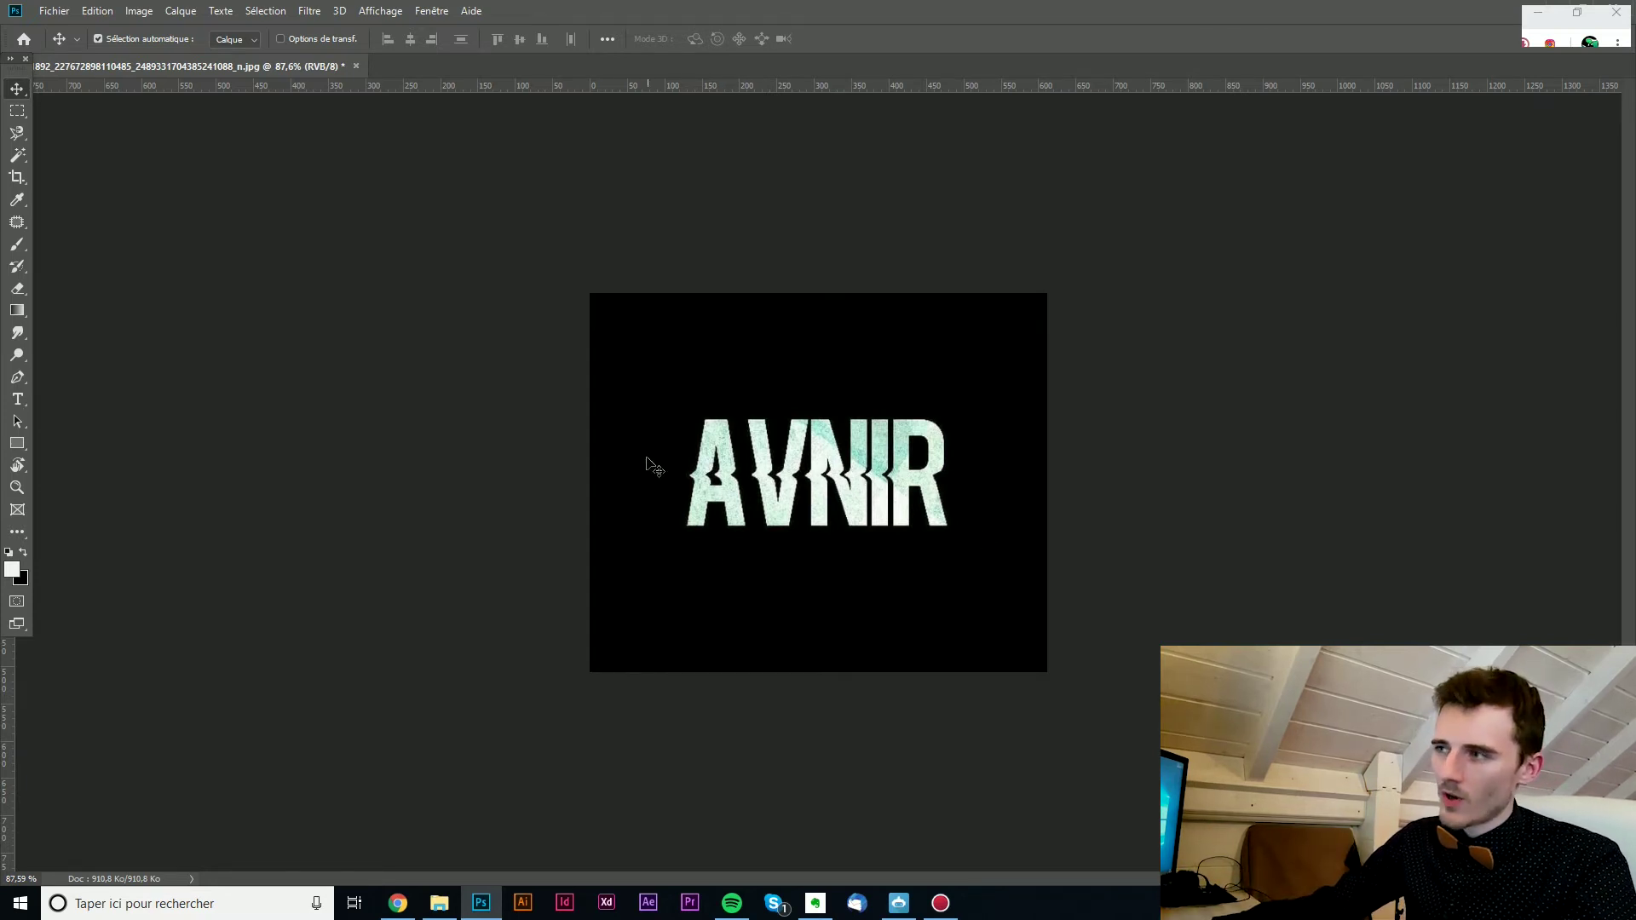
scroll(947, 475, down, 10)
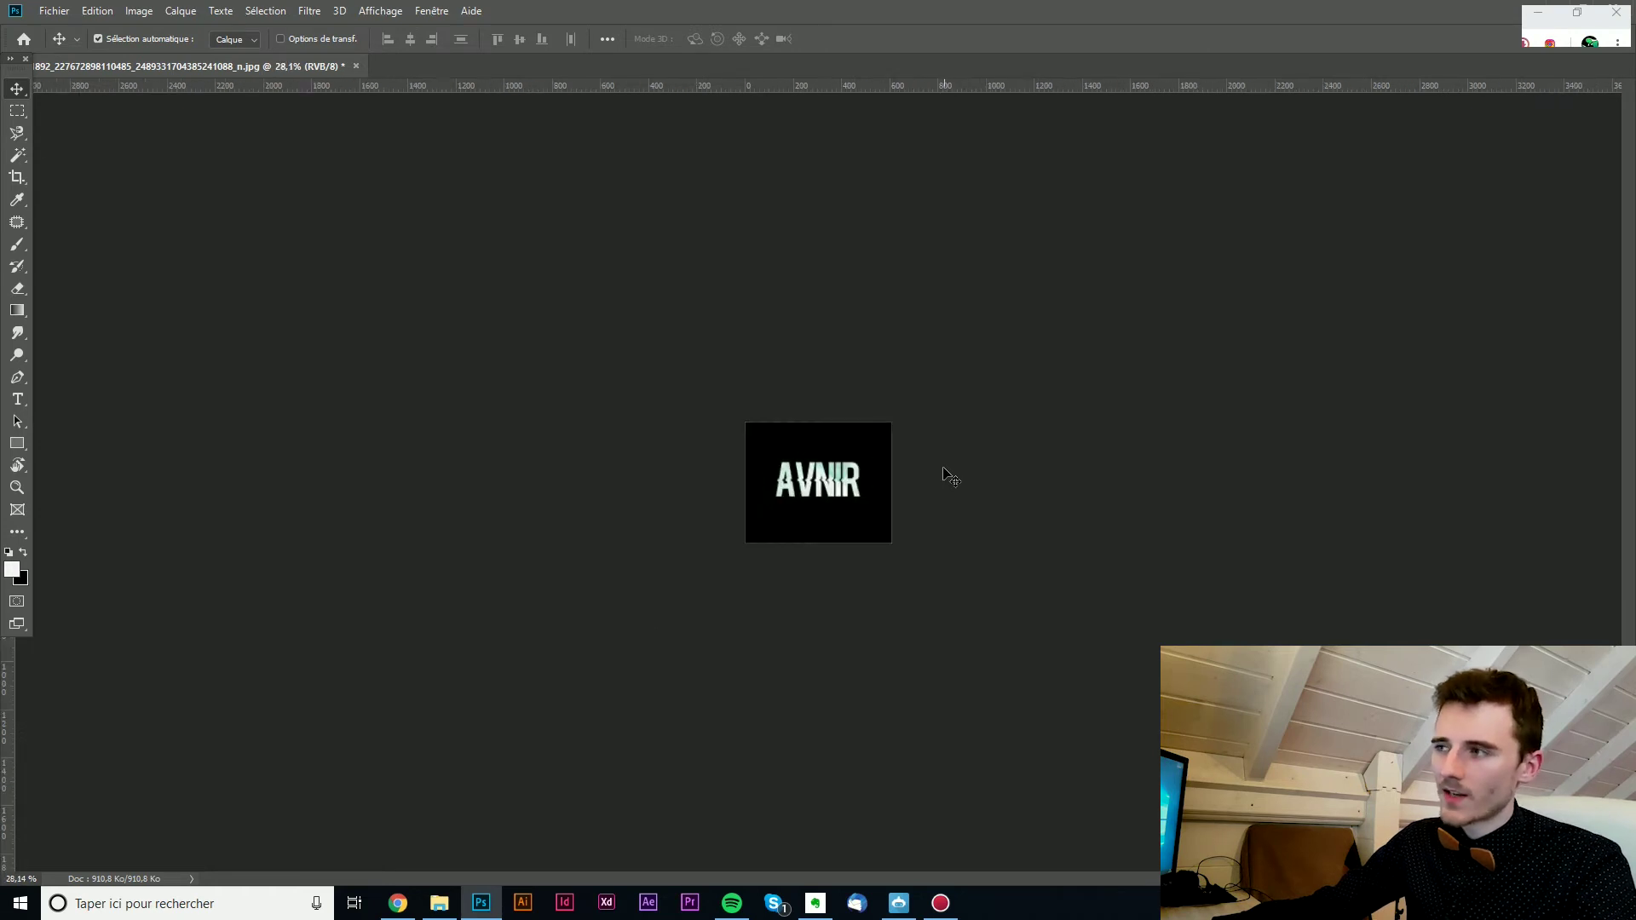
scroll(886, 484, down, 2)
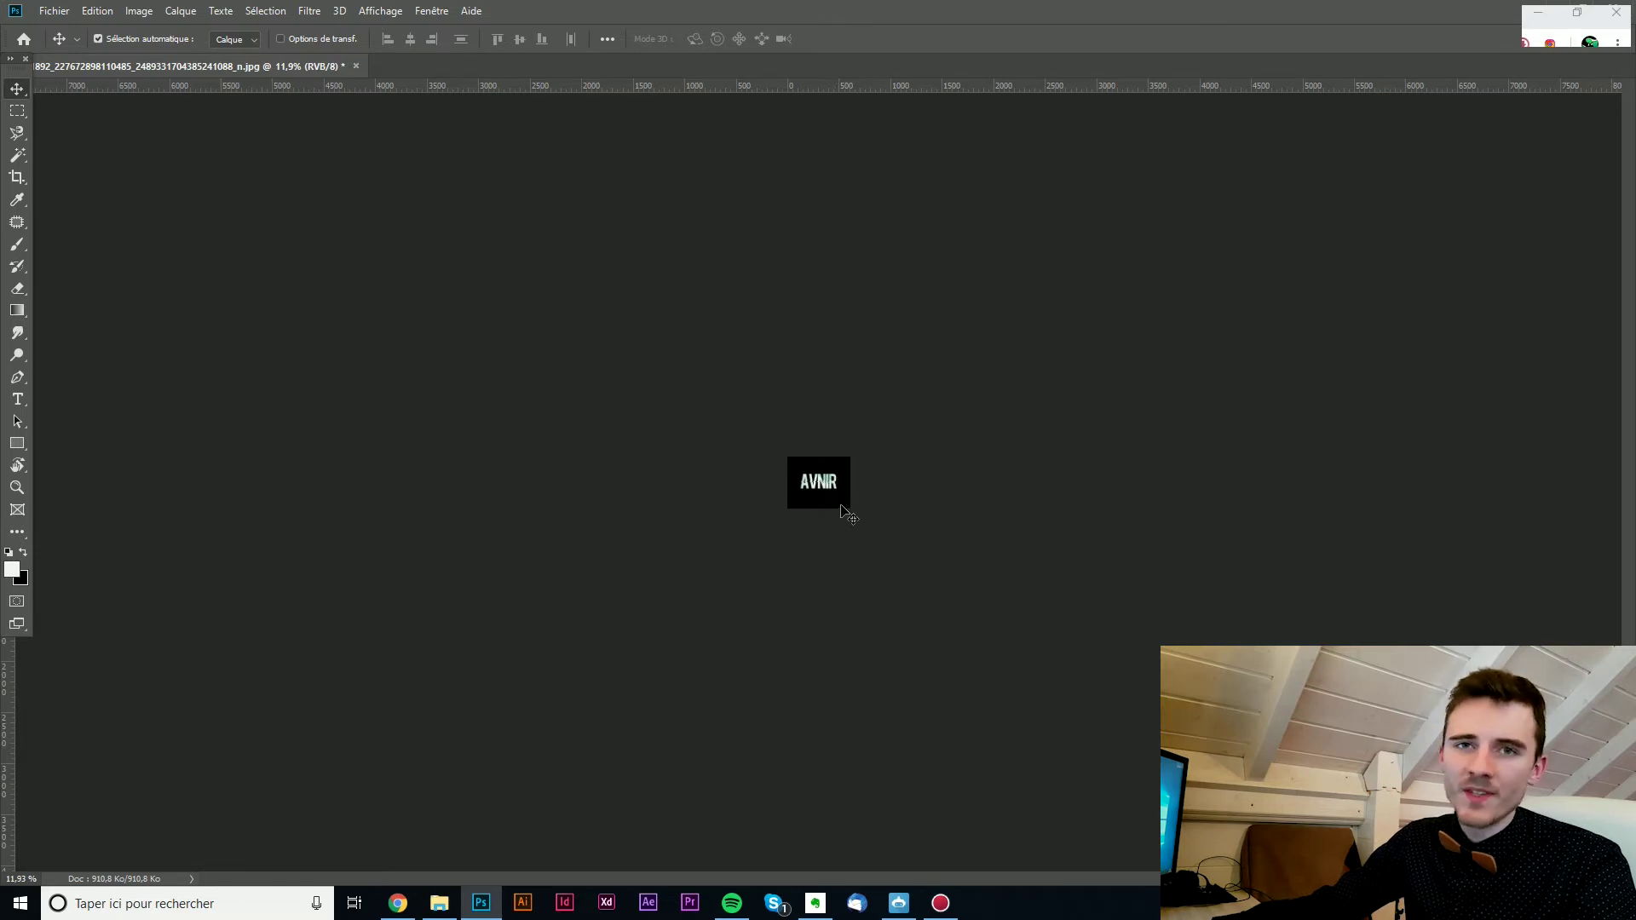
scroll(837, 496, up, 4)
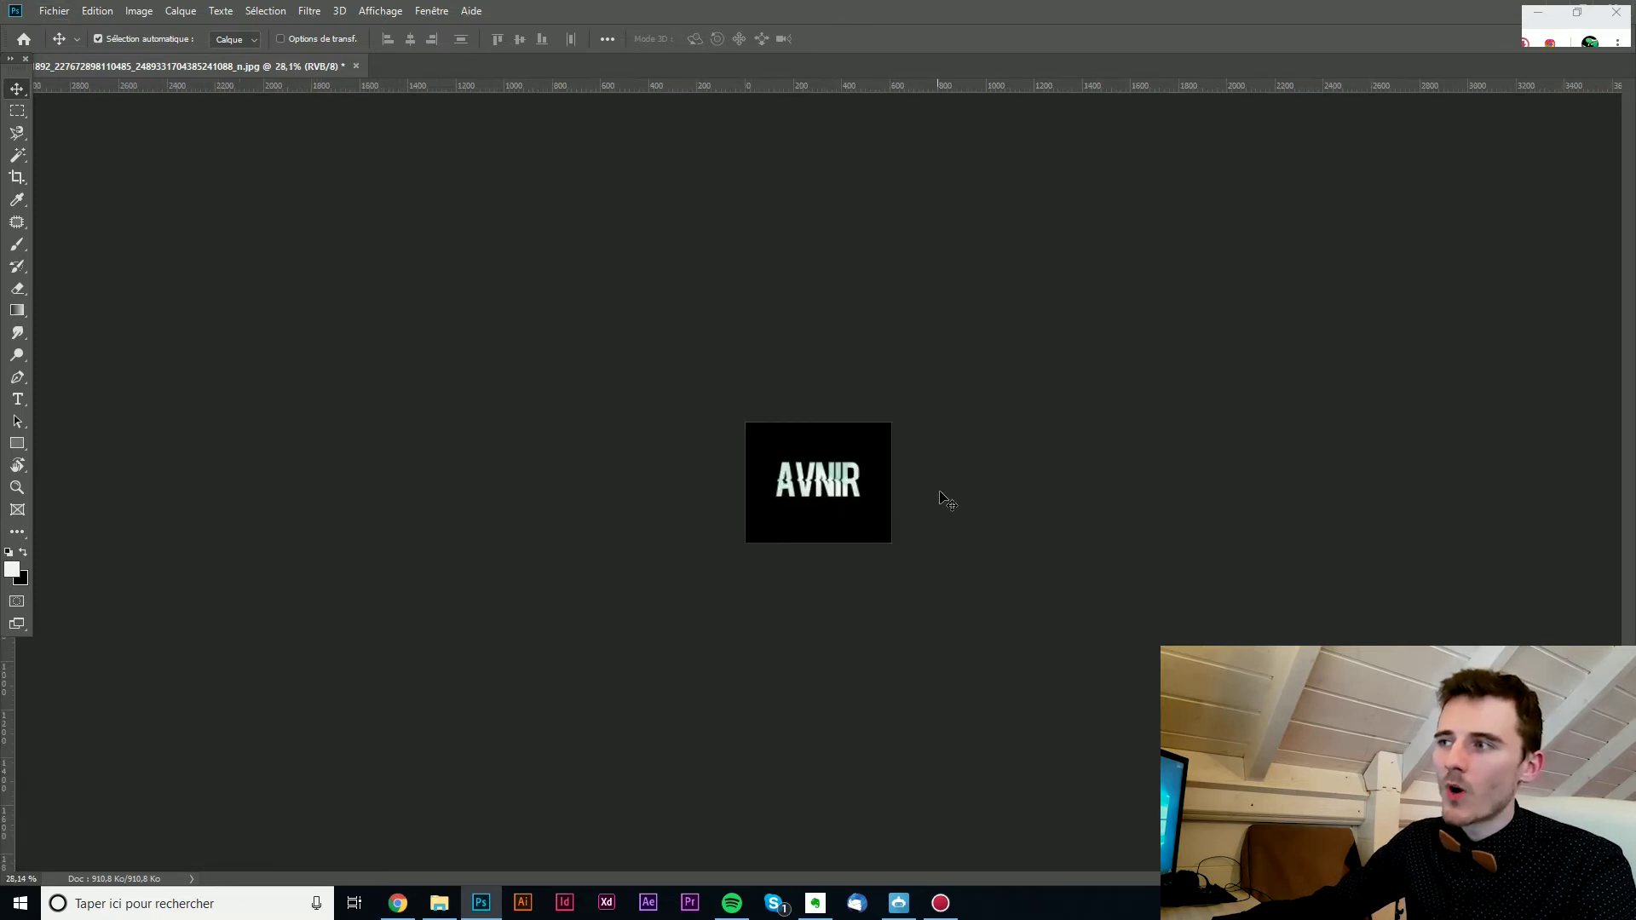
scroll(945, 500, down, 3)
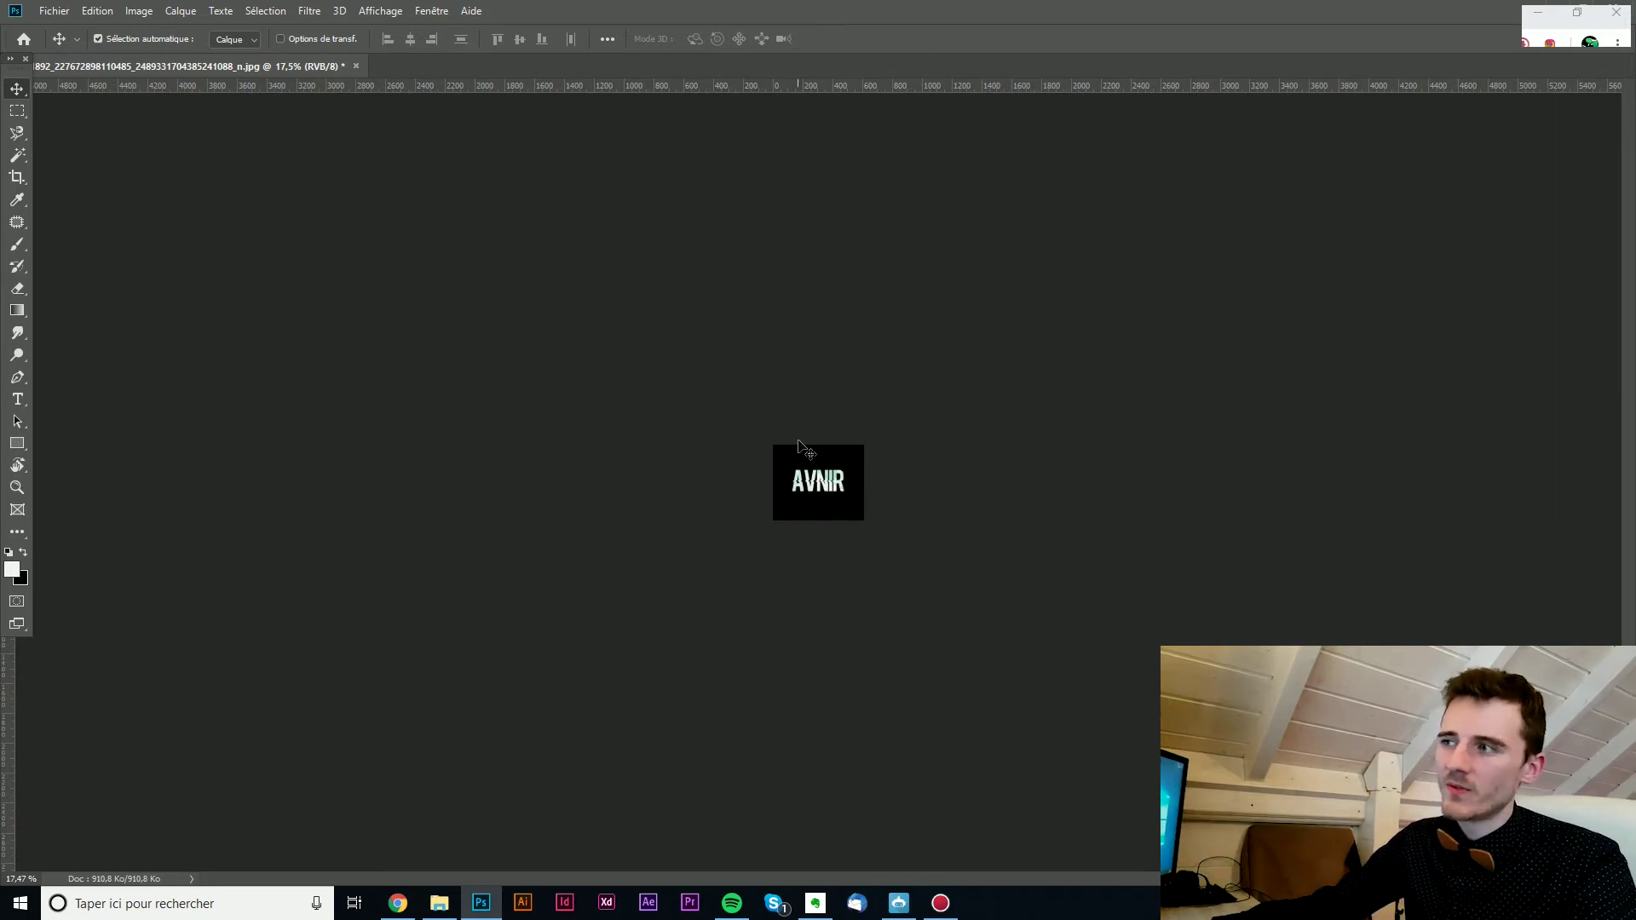
scroll(831, 460, down, 4)
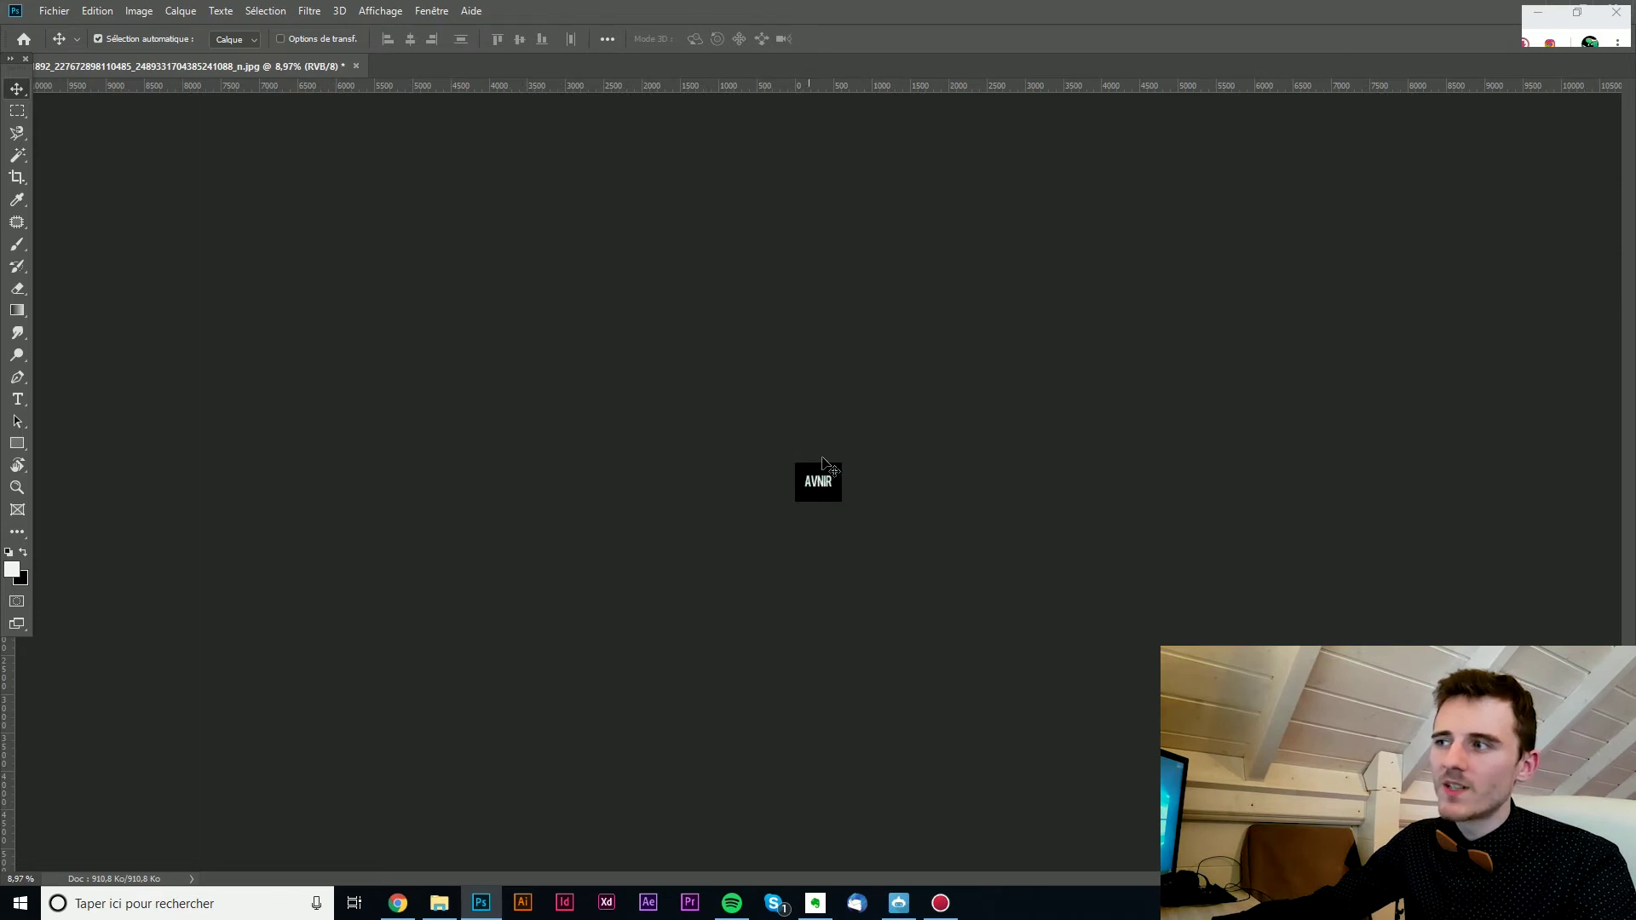
Step: Outline the small spike on the outer edge of the letter A with a triangular Polygonal Lasso selection
key(ctrl+0)
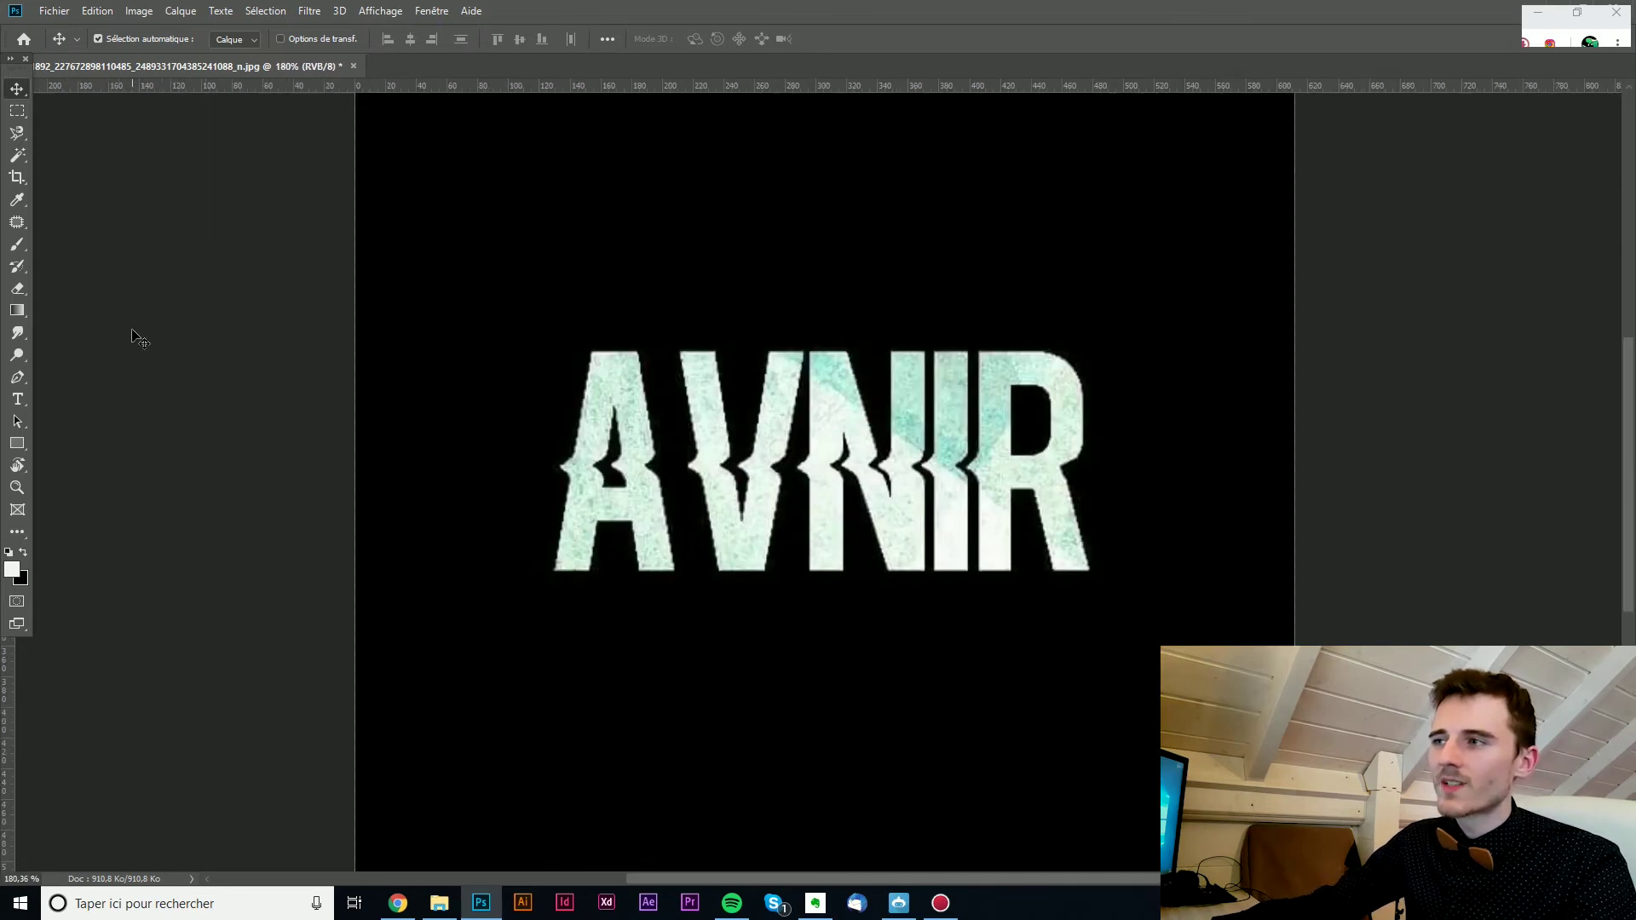
click(17, 531)
click(42, 545)
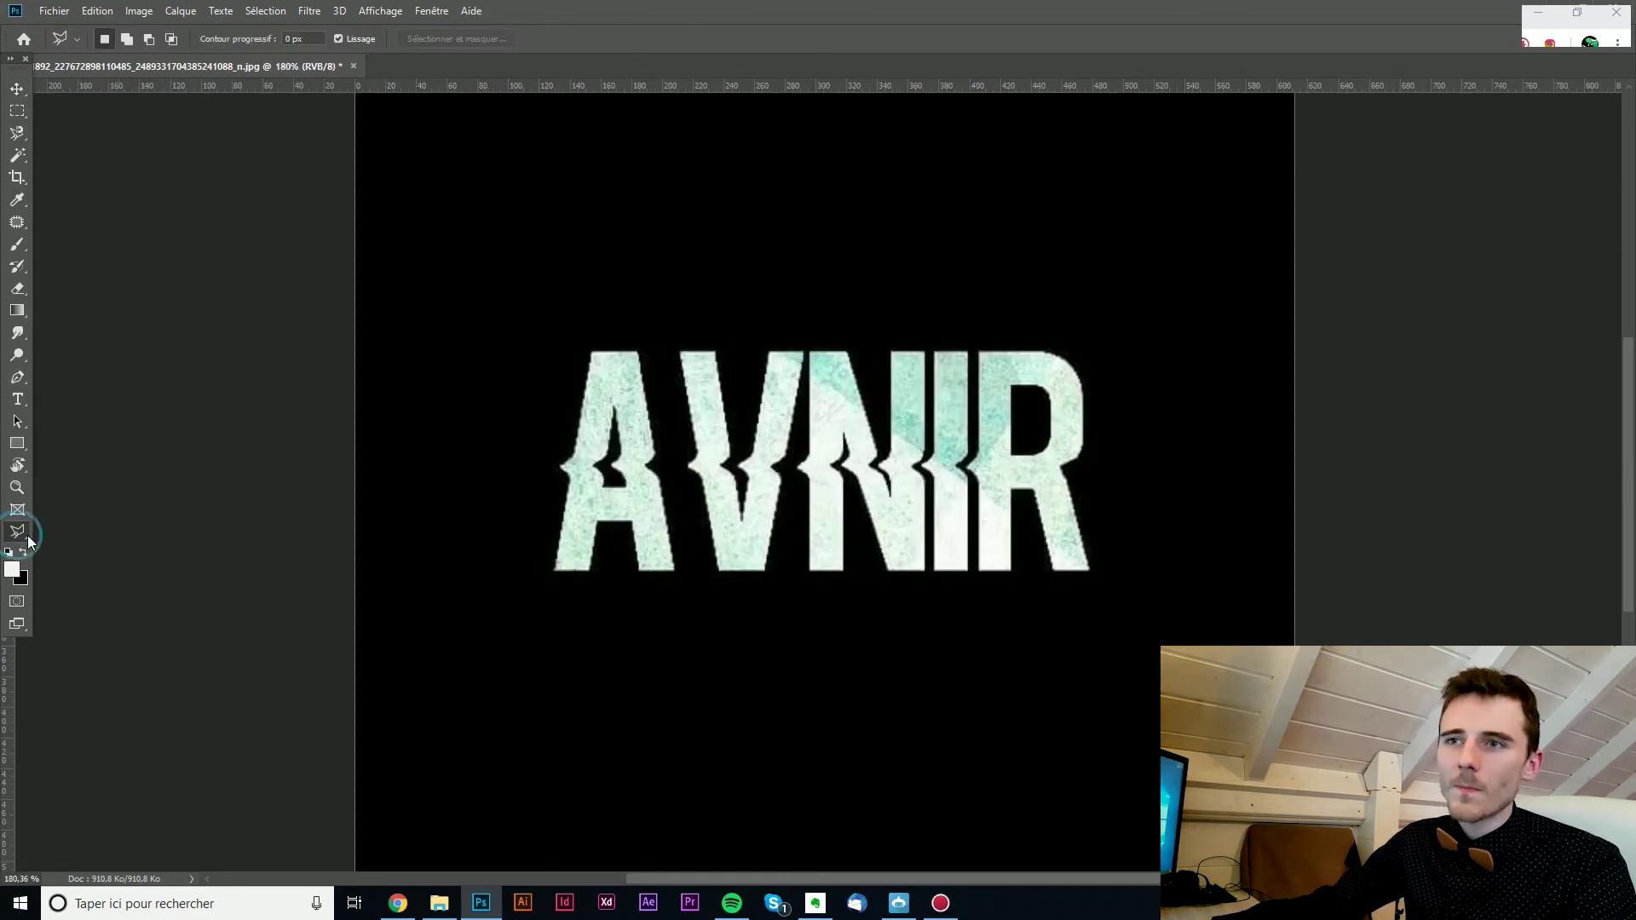
click(575, 444)
click(537, 468)
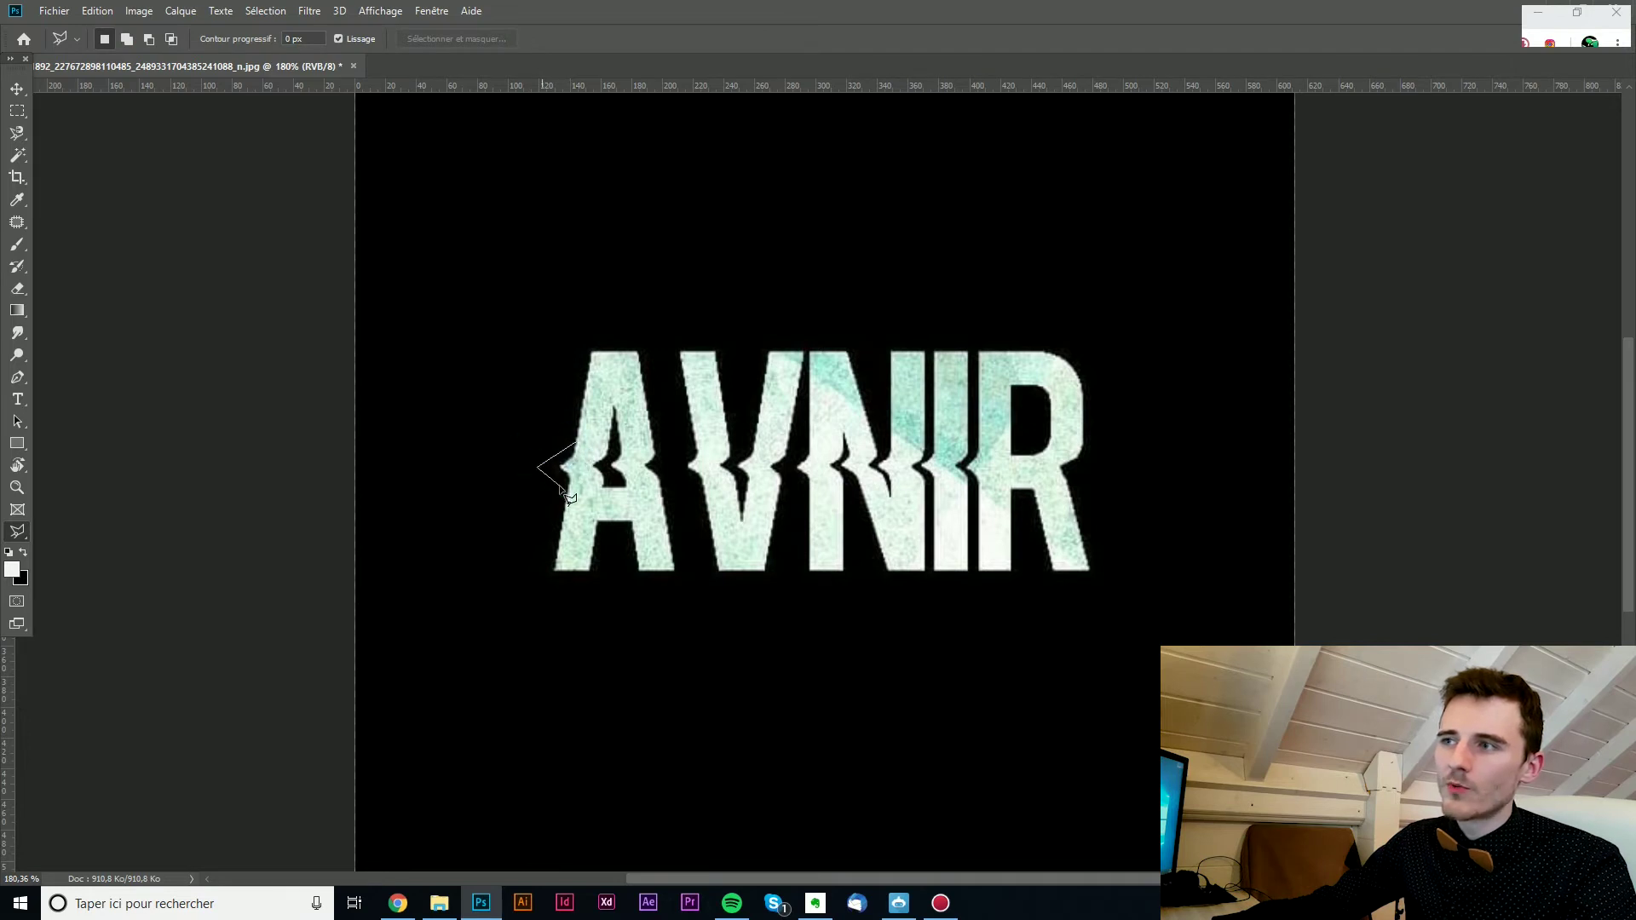
click(566, 492)
click(576, 444)
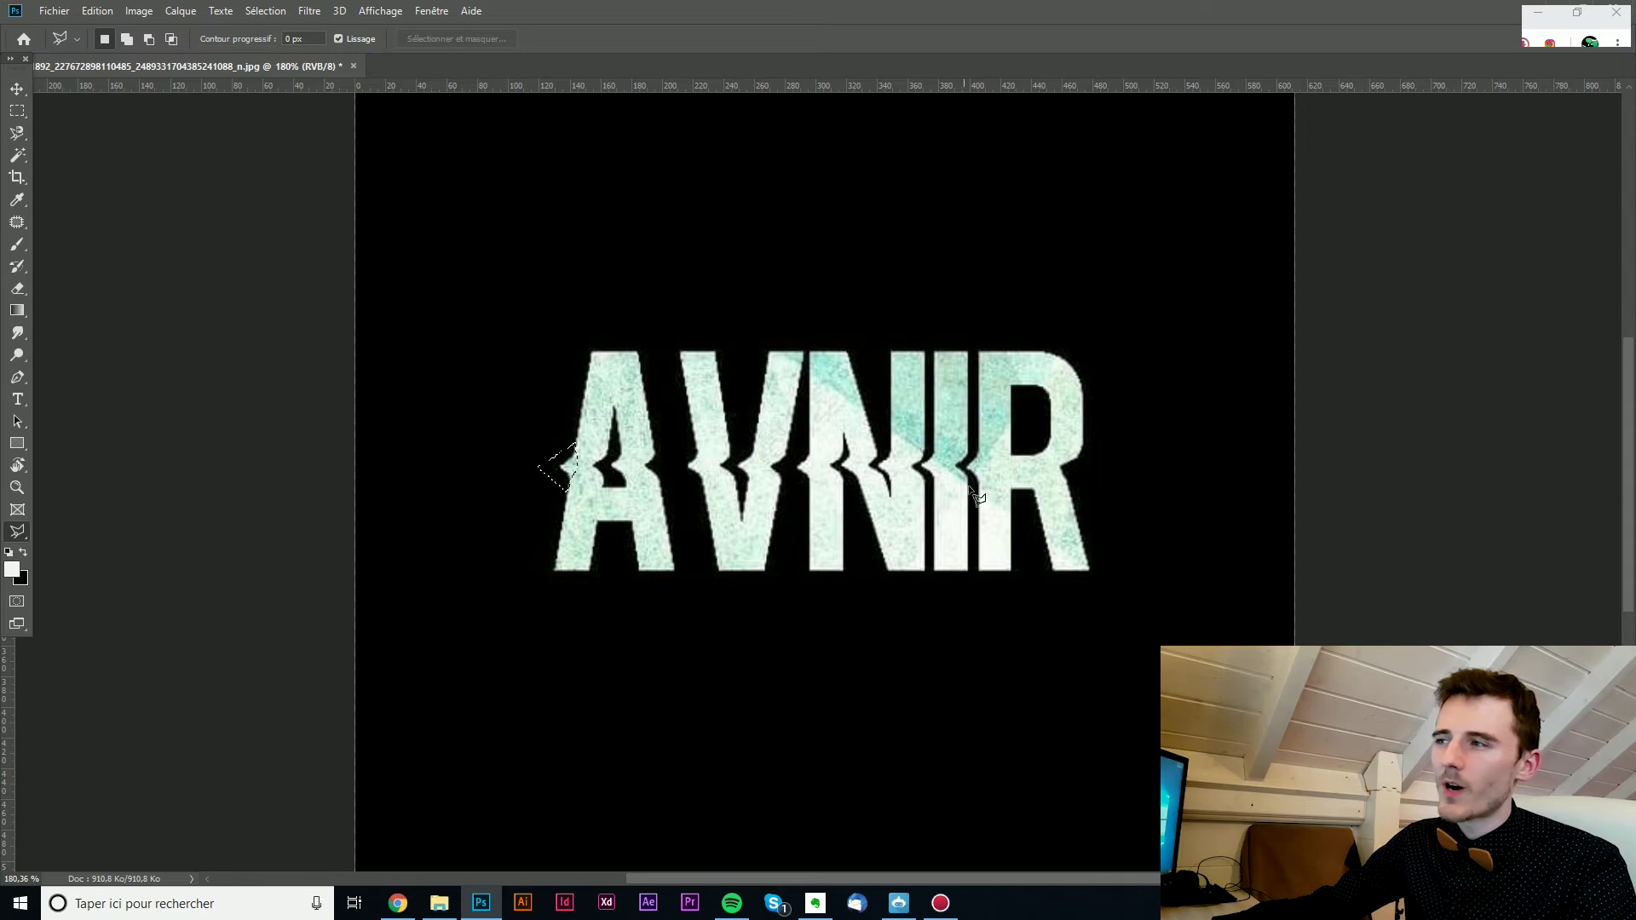
Step: Examine the logo's letter spacing and mid-height glitch cuts at both large and reduced display sizes
scroll(811, 470, down, 4)
scroll(813, 473, down, 5)
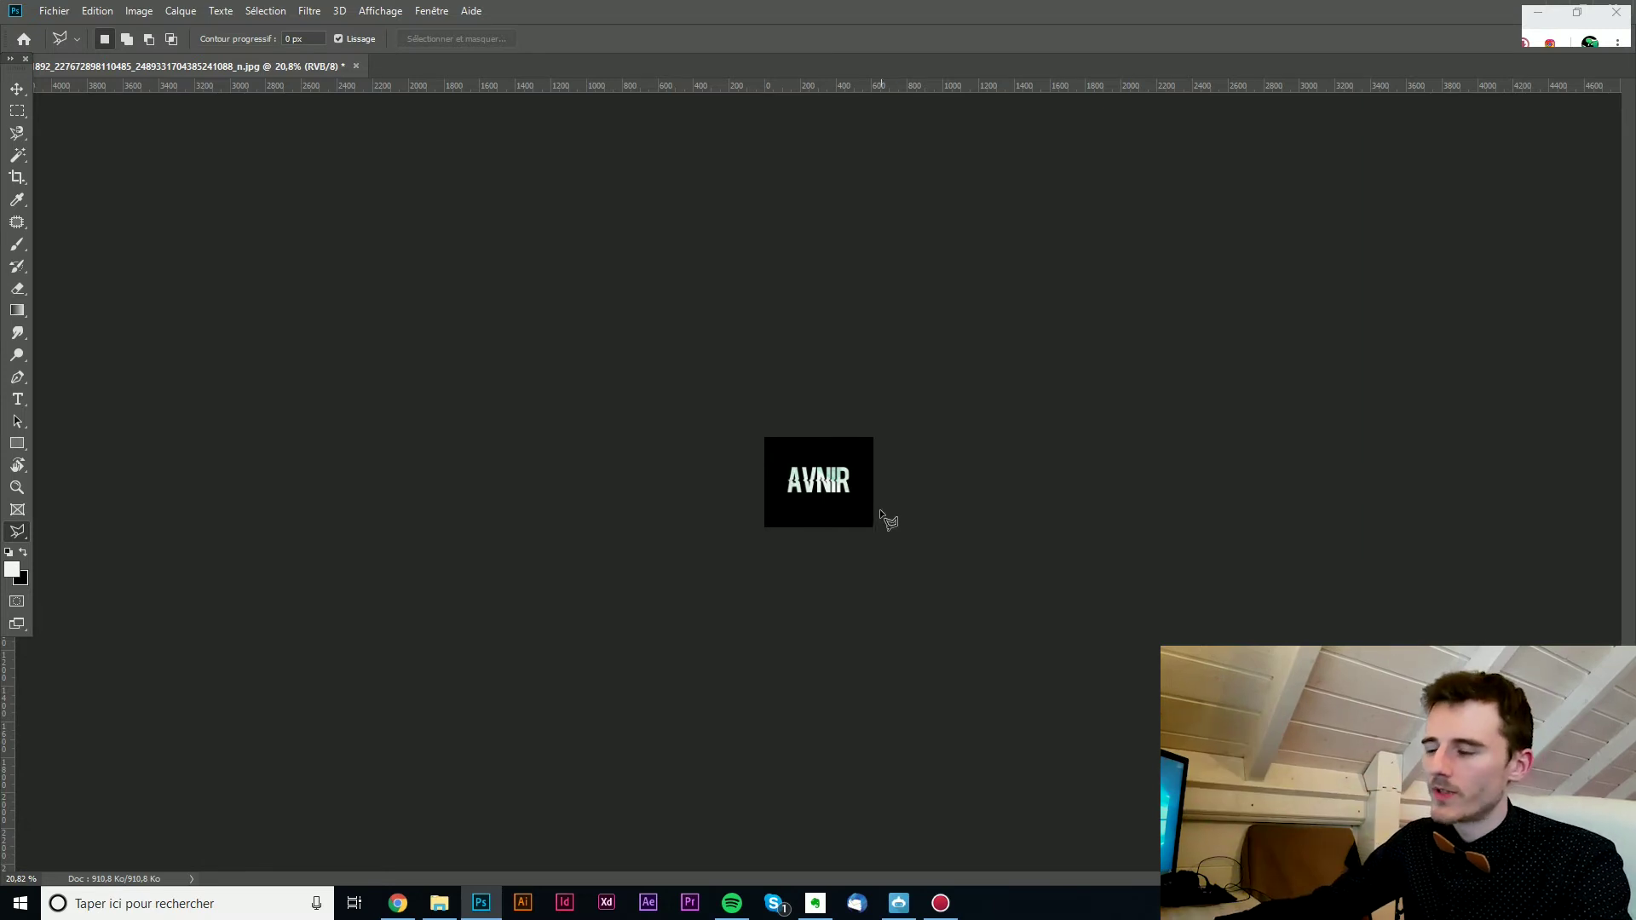
scroll(811, 486, up, 3)
scroll(810, 484, up, 3)
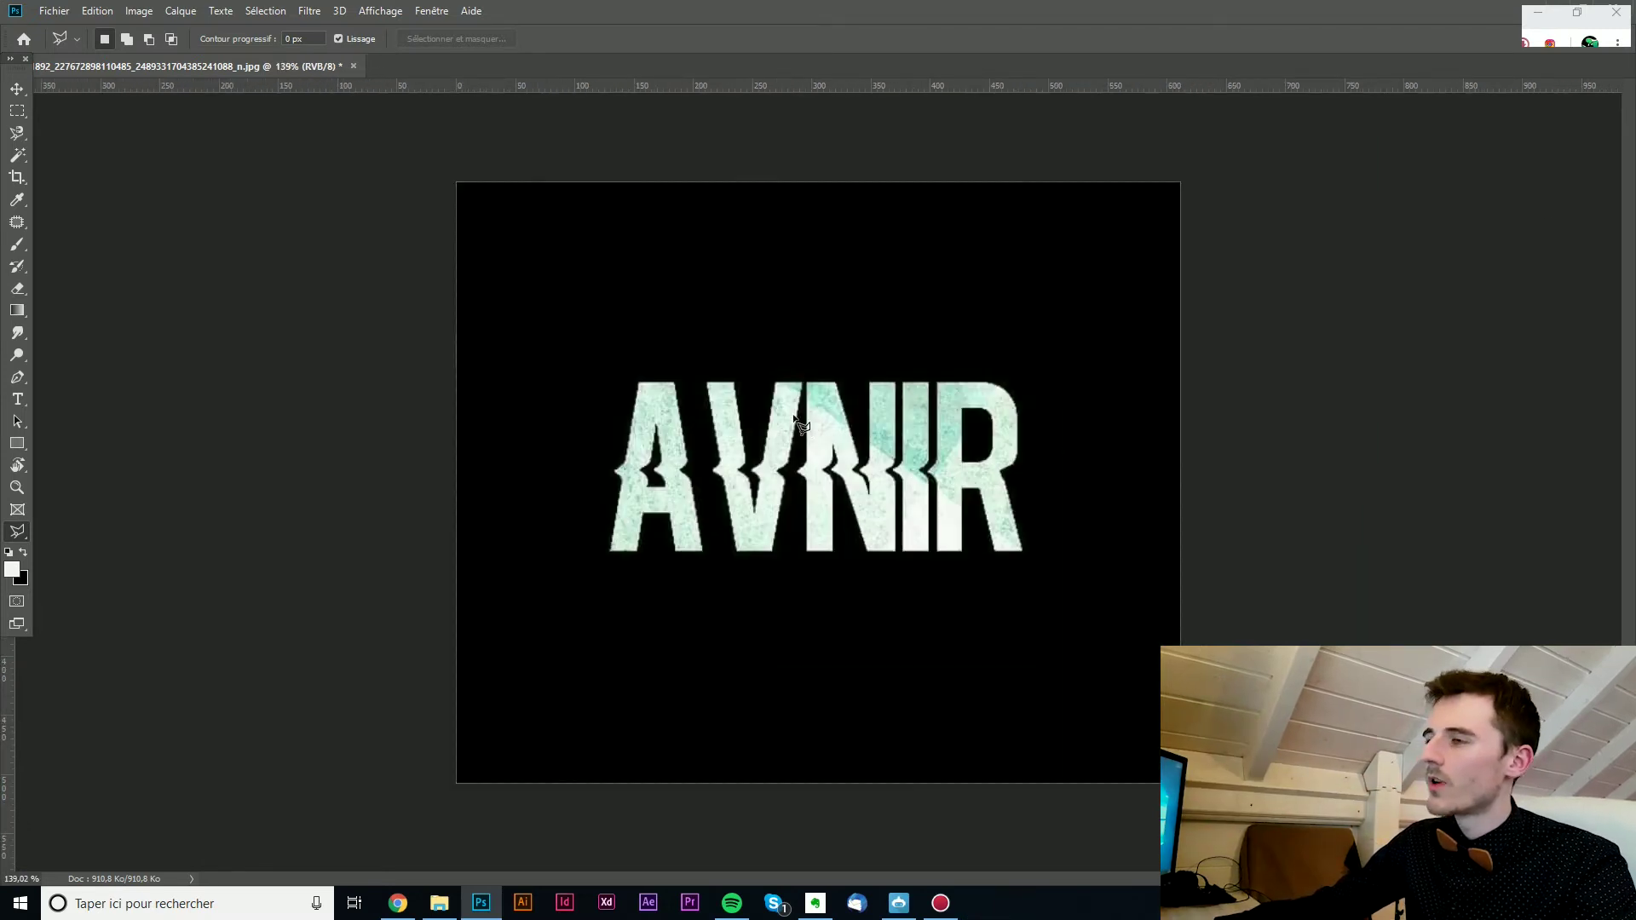
scroll(737, 436, down, 4)
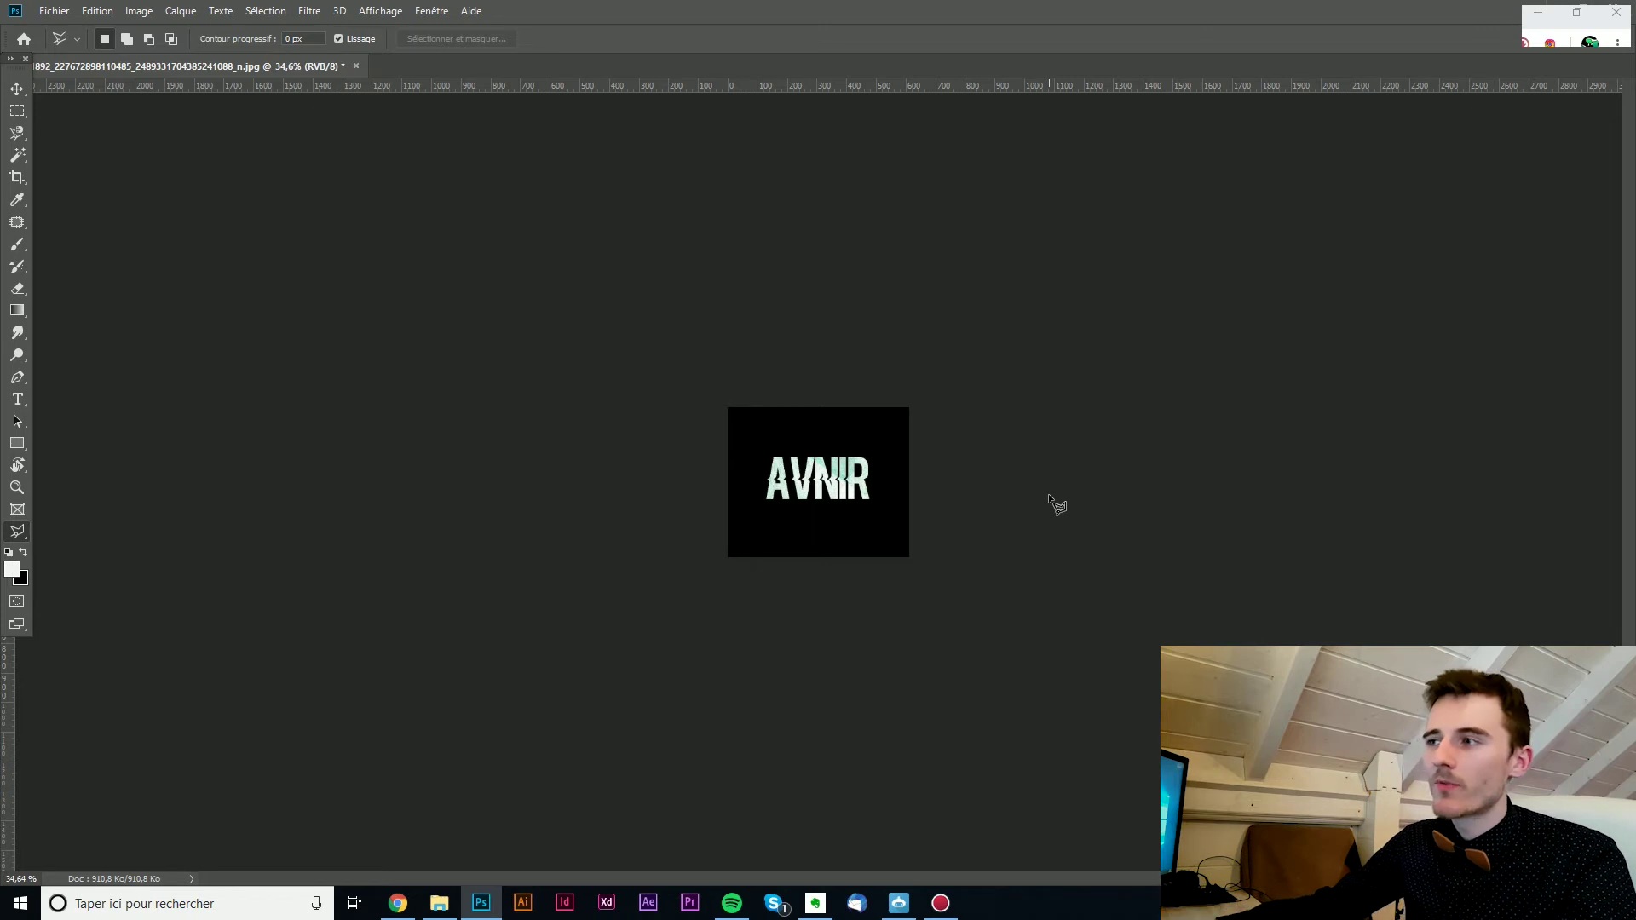
scroll(986, 500, down, 1)
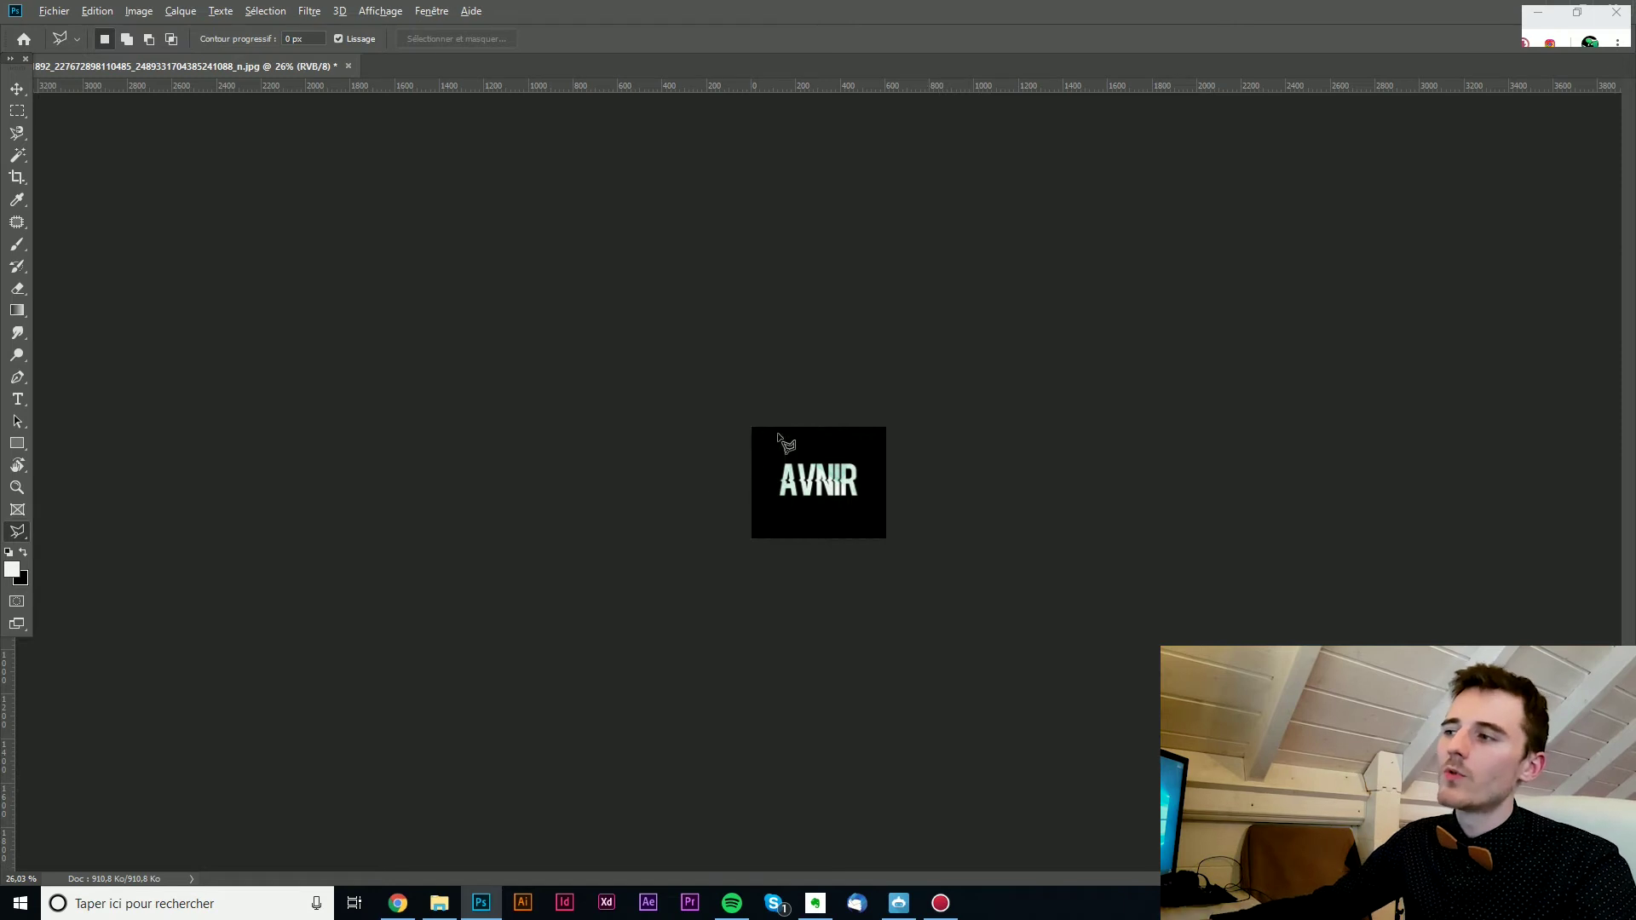
scroll(785, 442, up, 5)
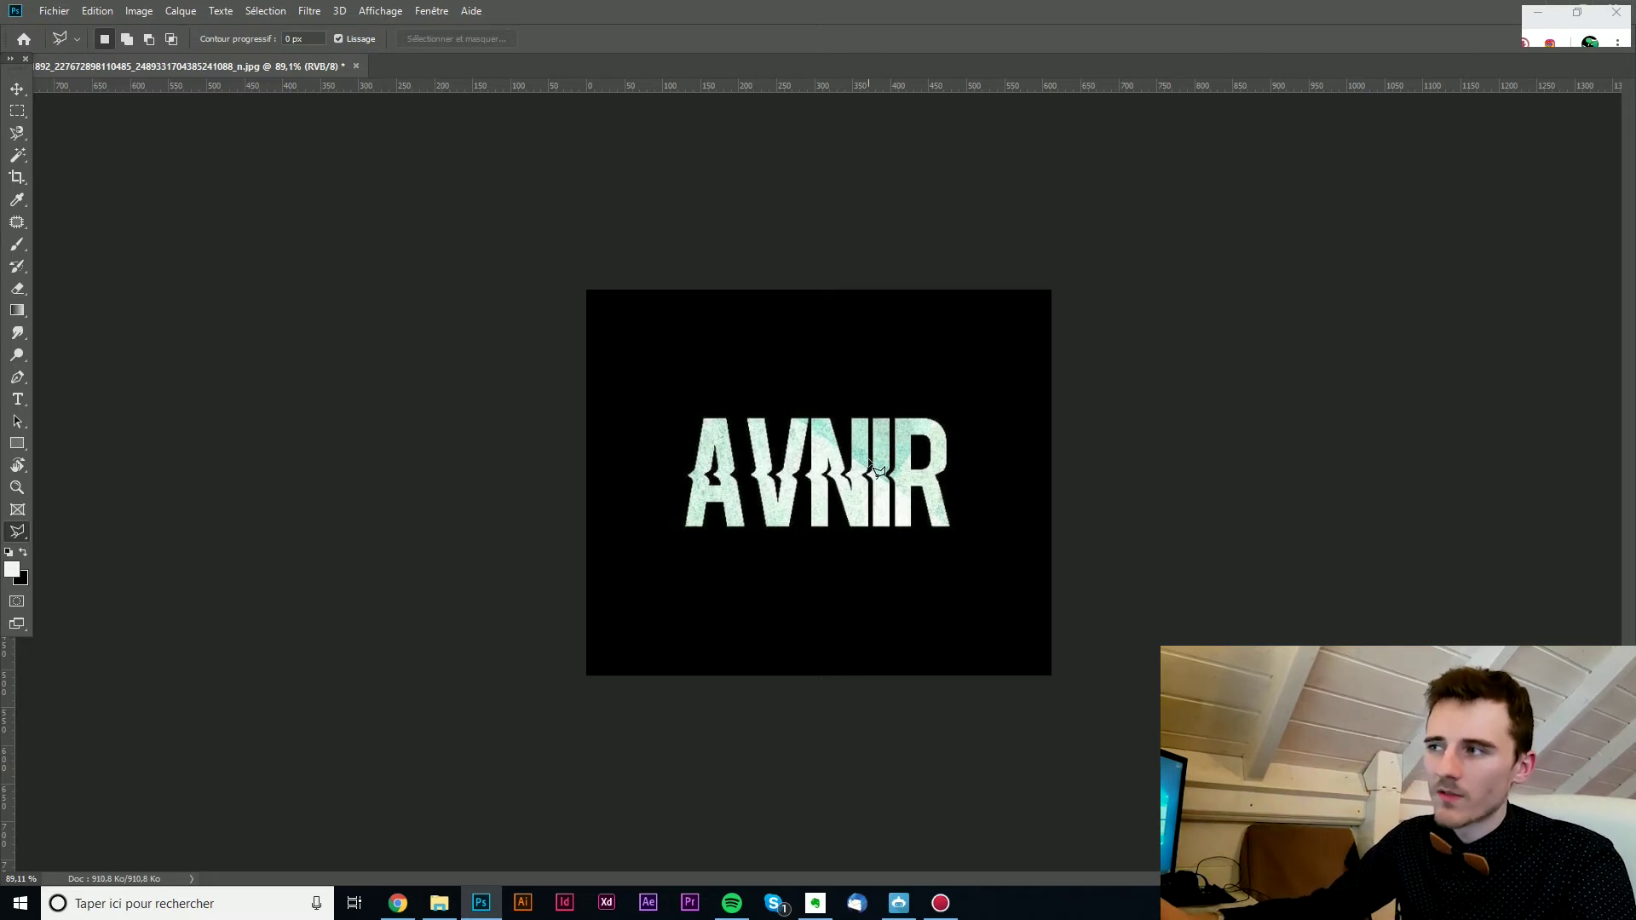
scroll(901, 430, down, 5)
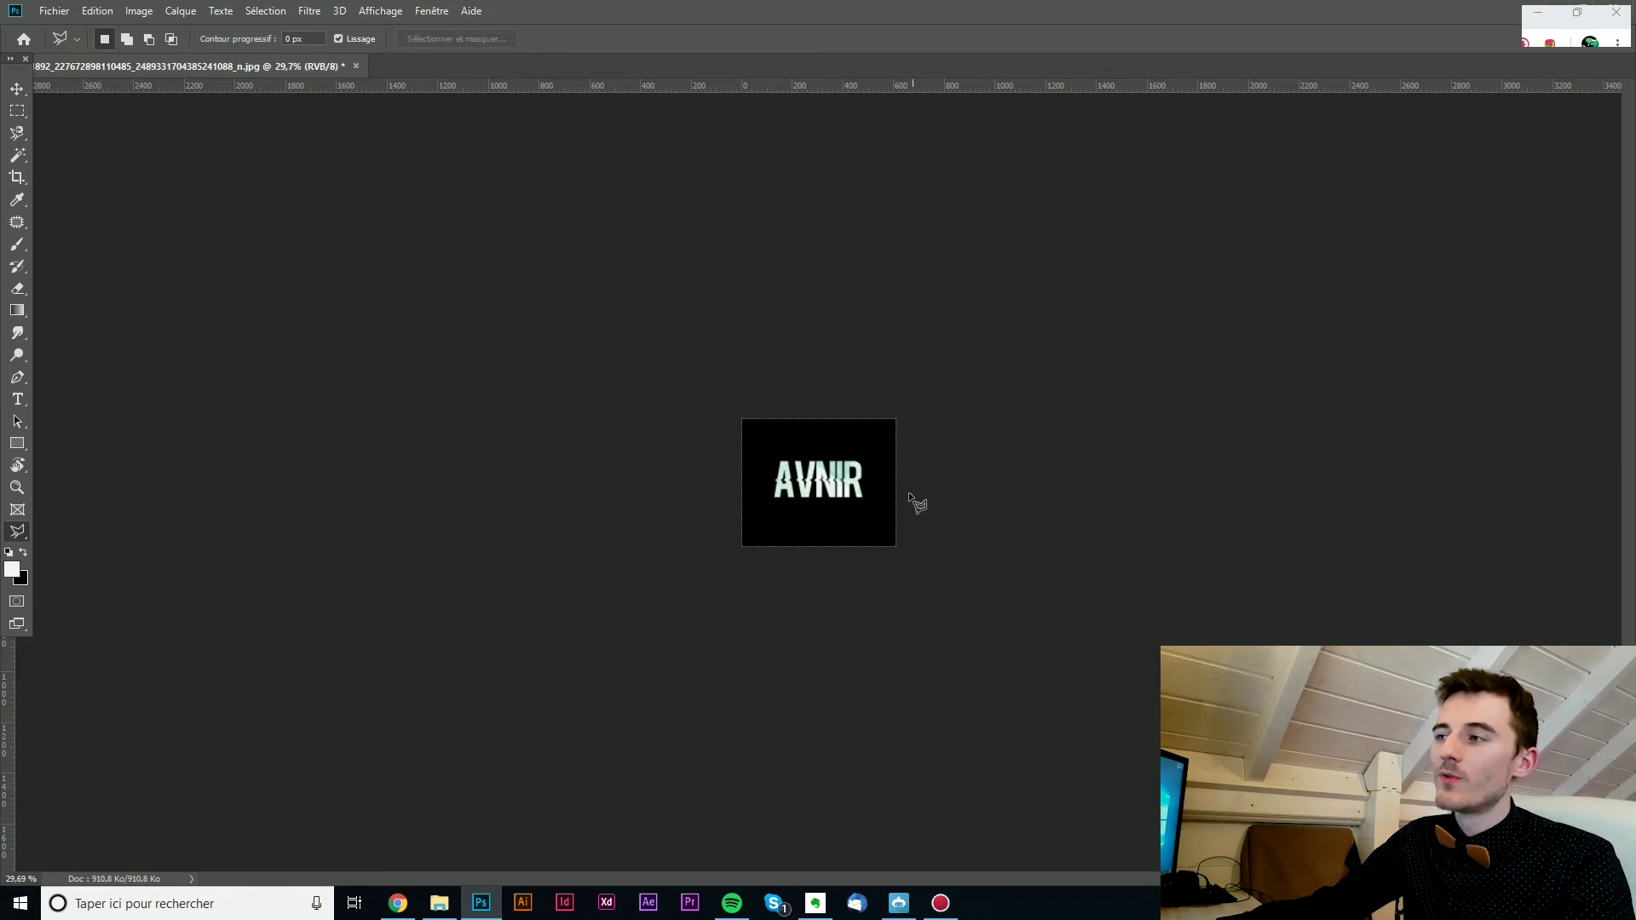
scroll(890, 477, down, 1)
scroll(891, 479, down, 1)
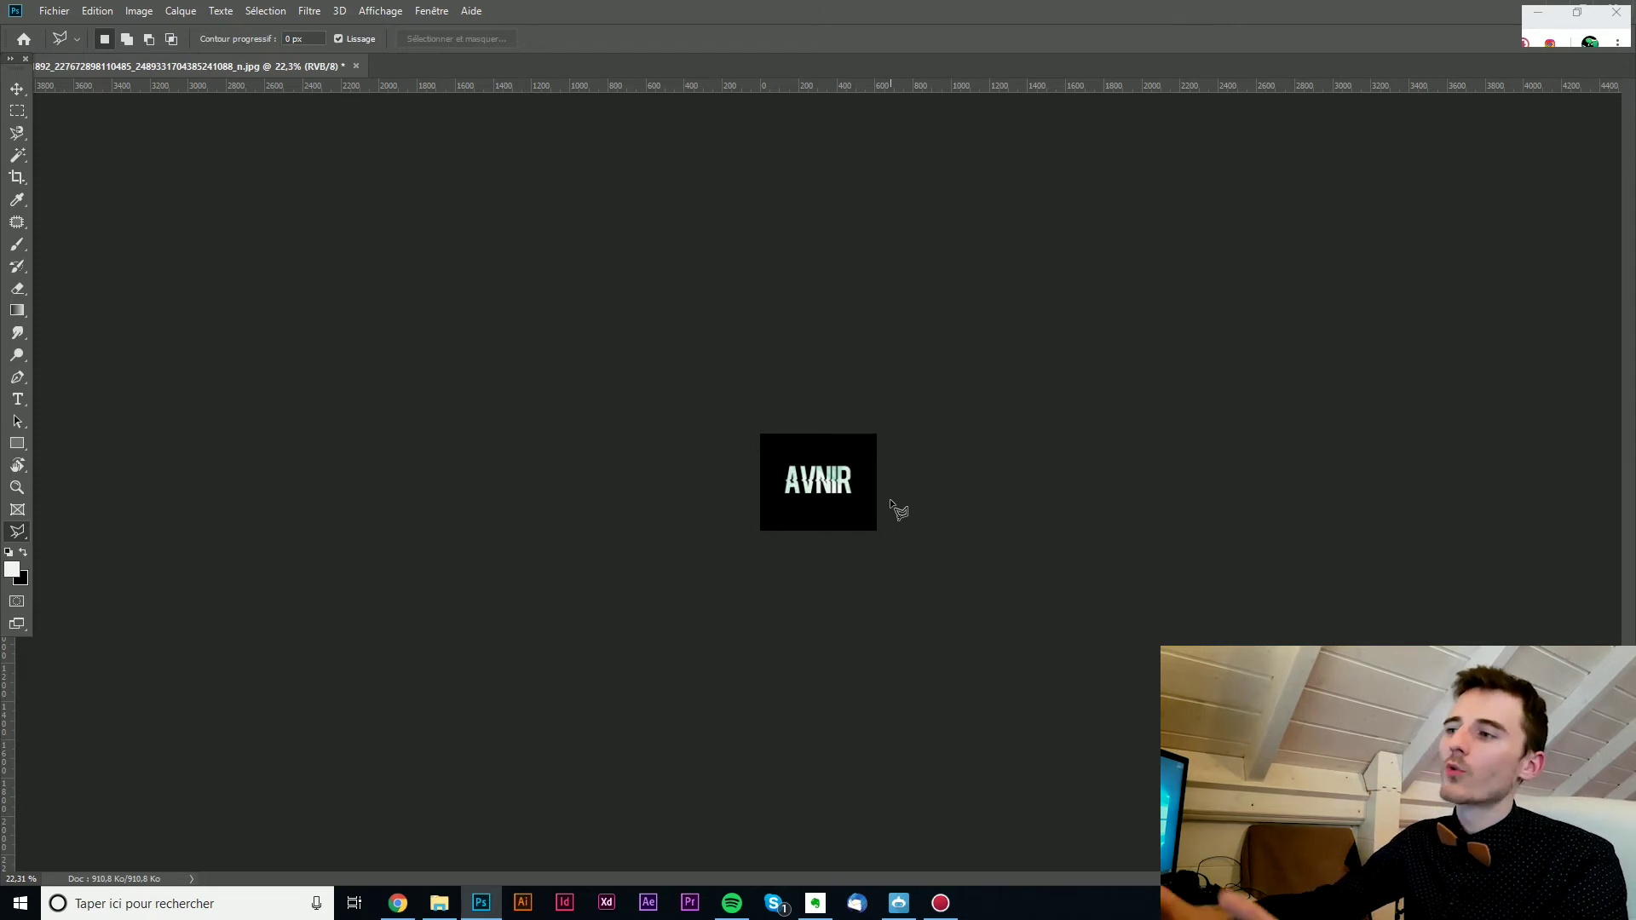
scroll(899, 509, up, 5)
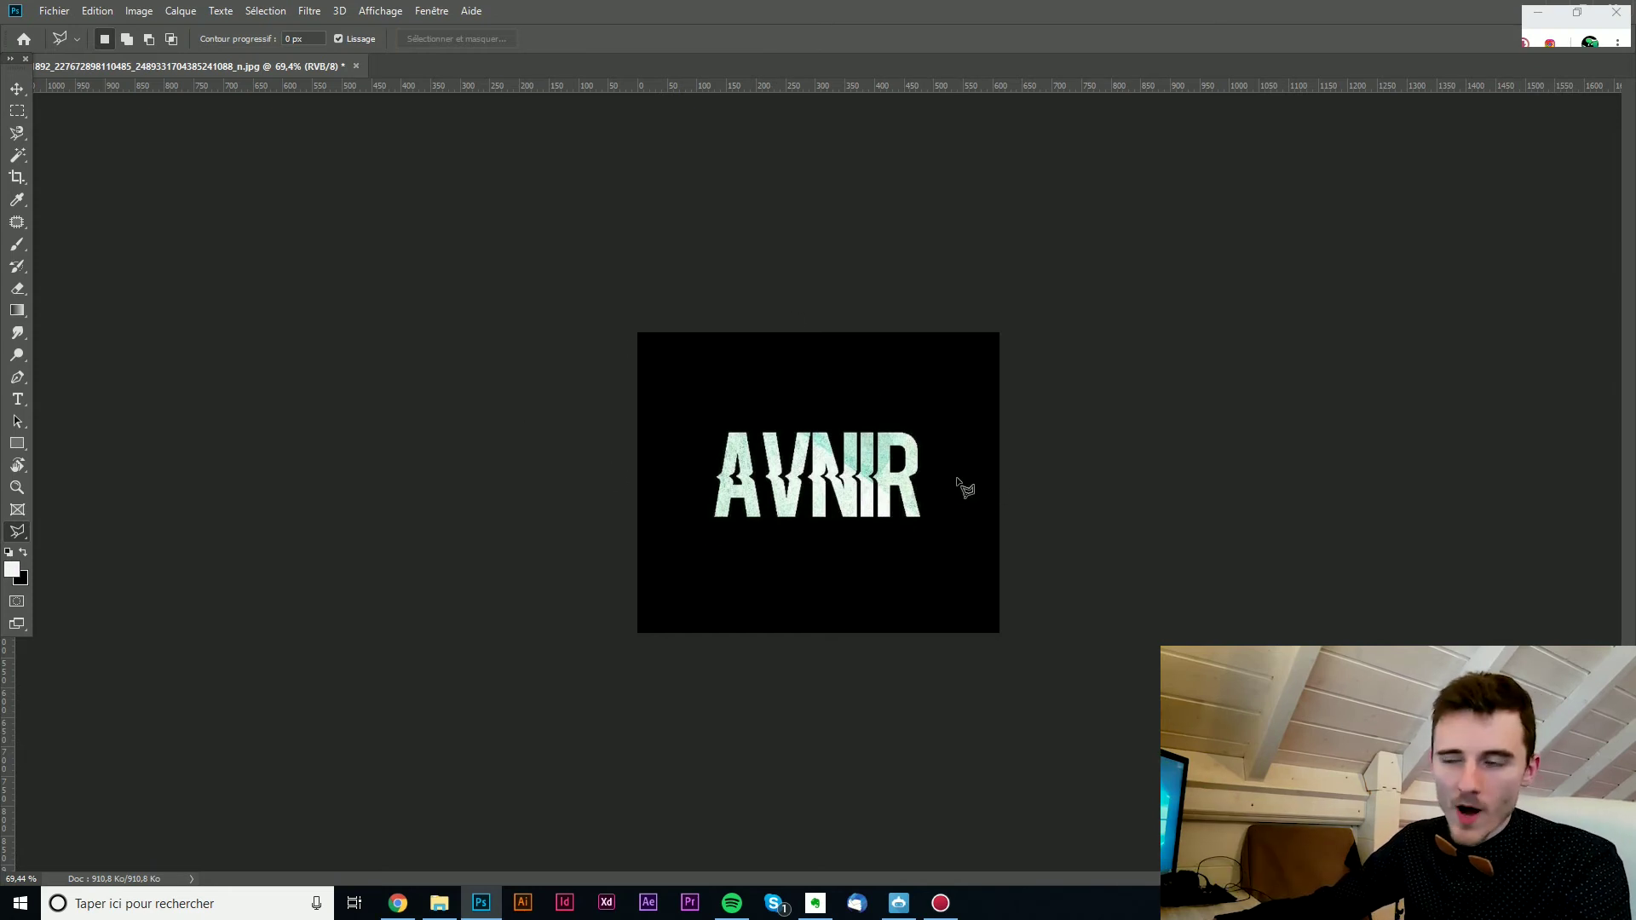
Step: Sample the logo's black background with the Eyedropper as the foreground colour
scroll(858, 412, down, 1)
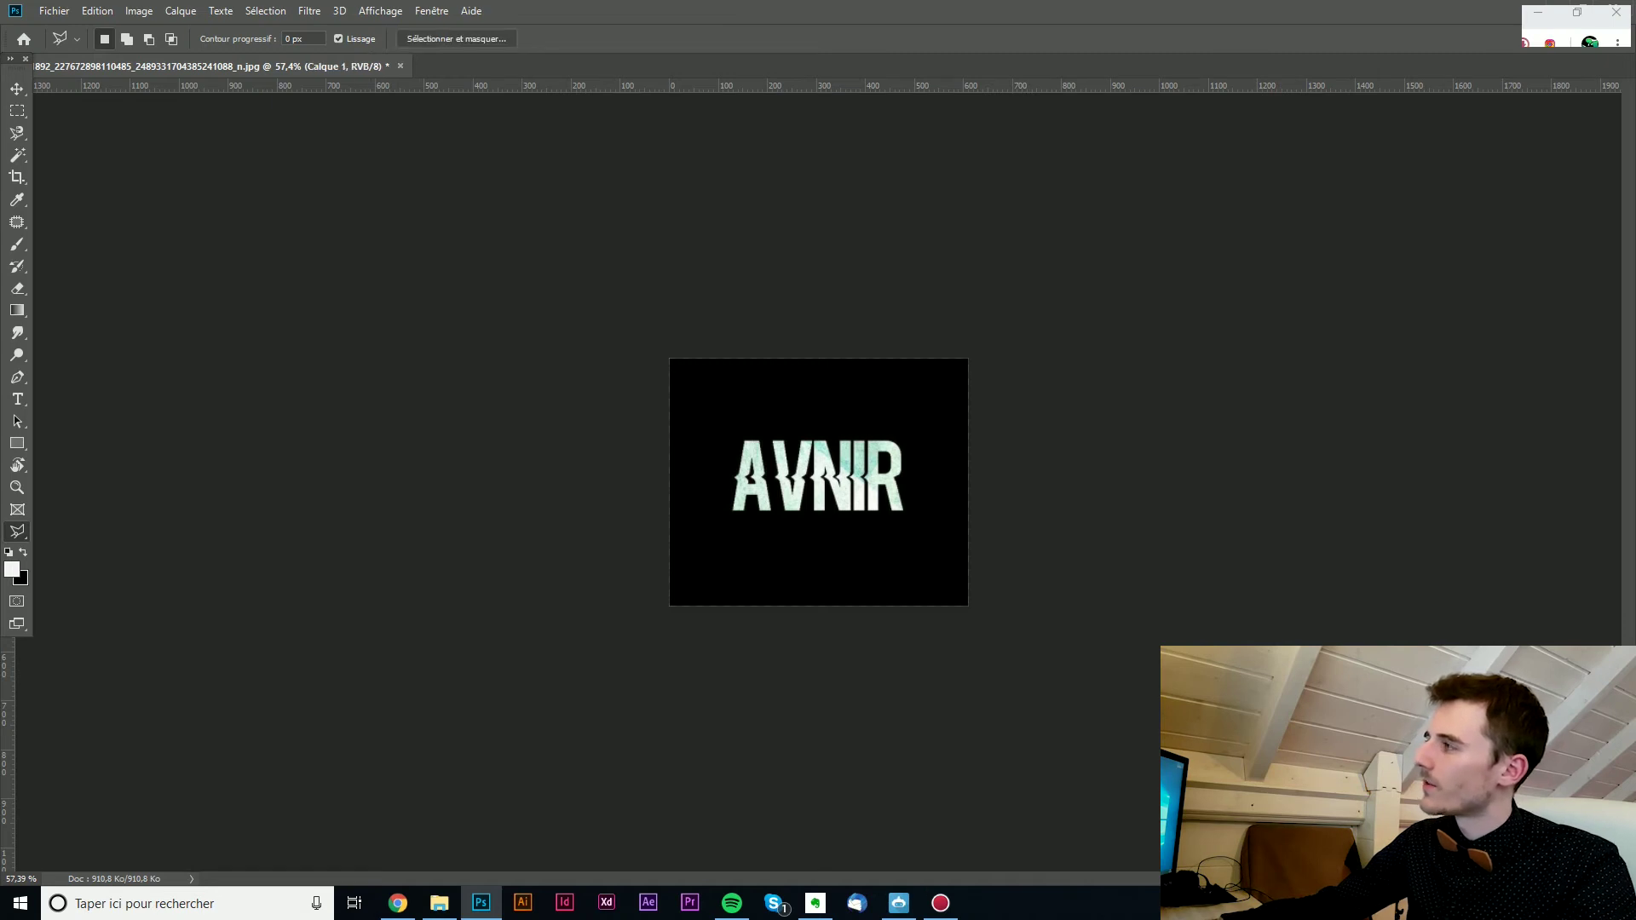
key(i)
click(922, 394)
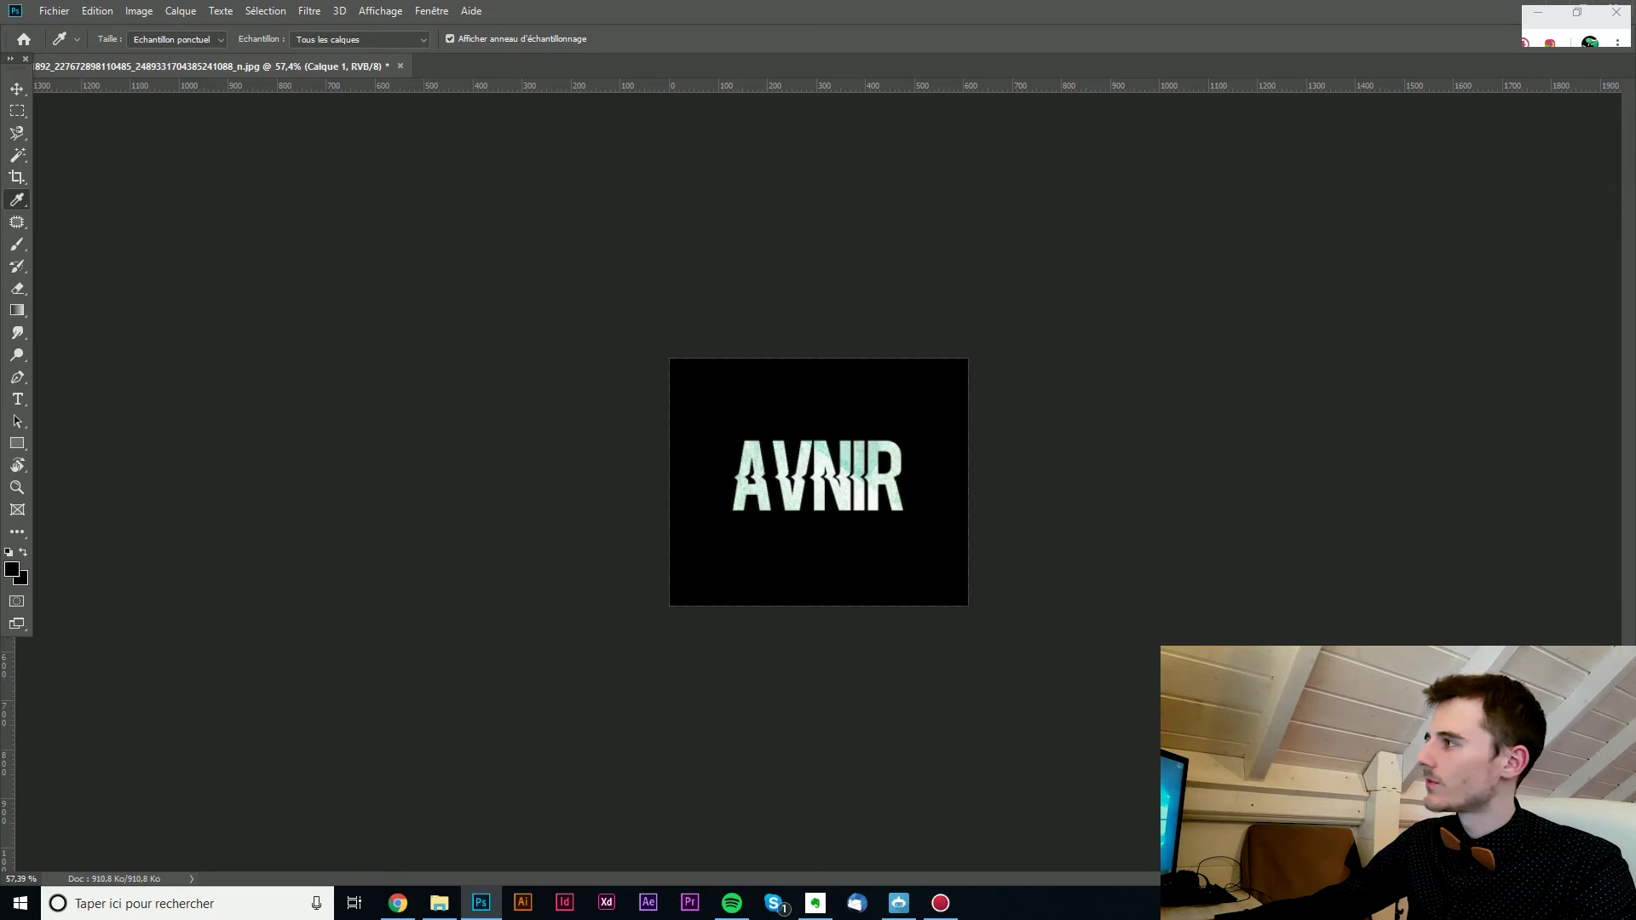
Step: Select the whole letter A with the Polygonal Lasso, following its notched inner edge, and move it closer to the V
key(l)
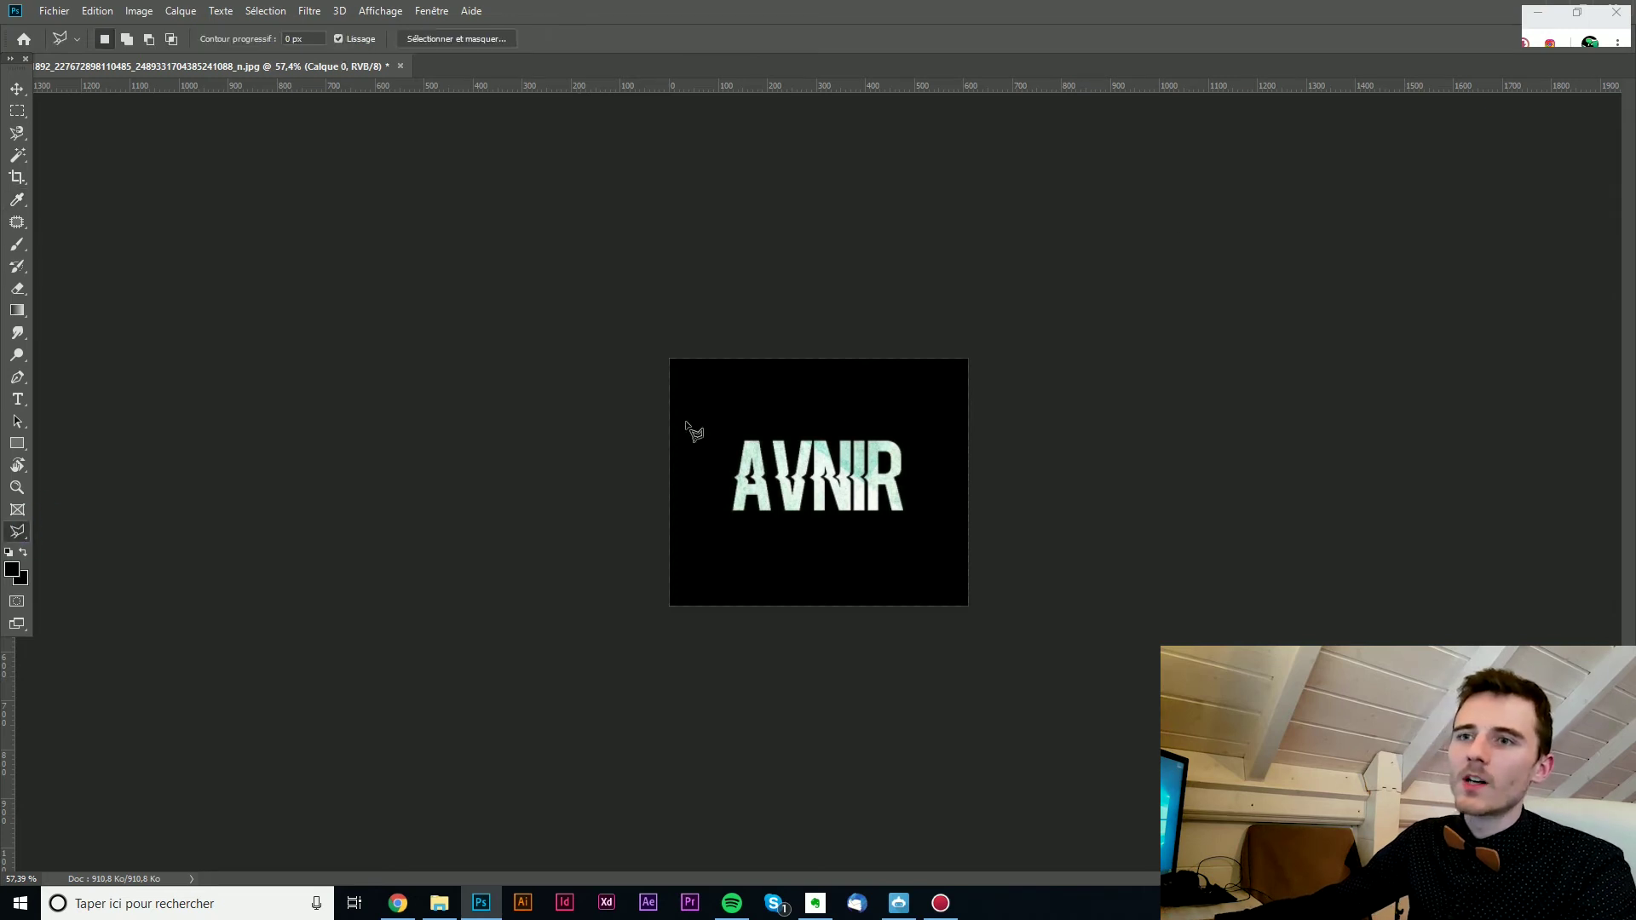
scroll(783, 499, up, 5)
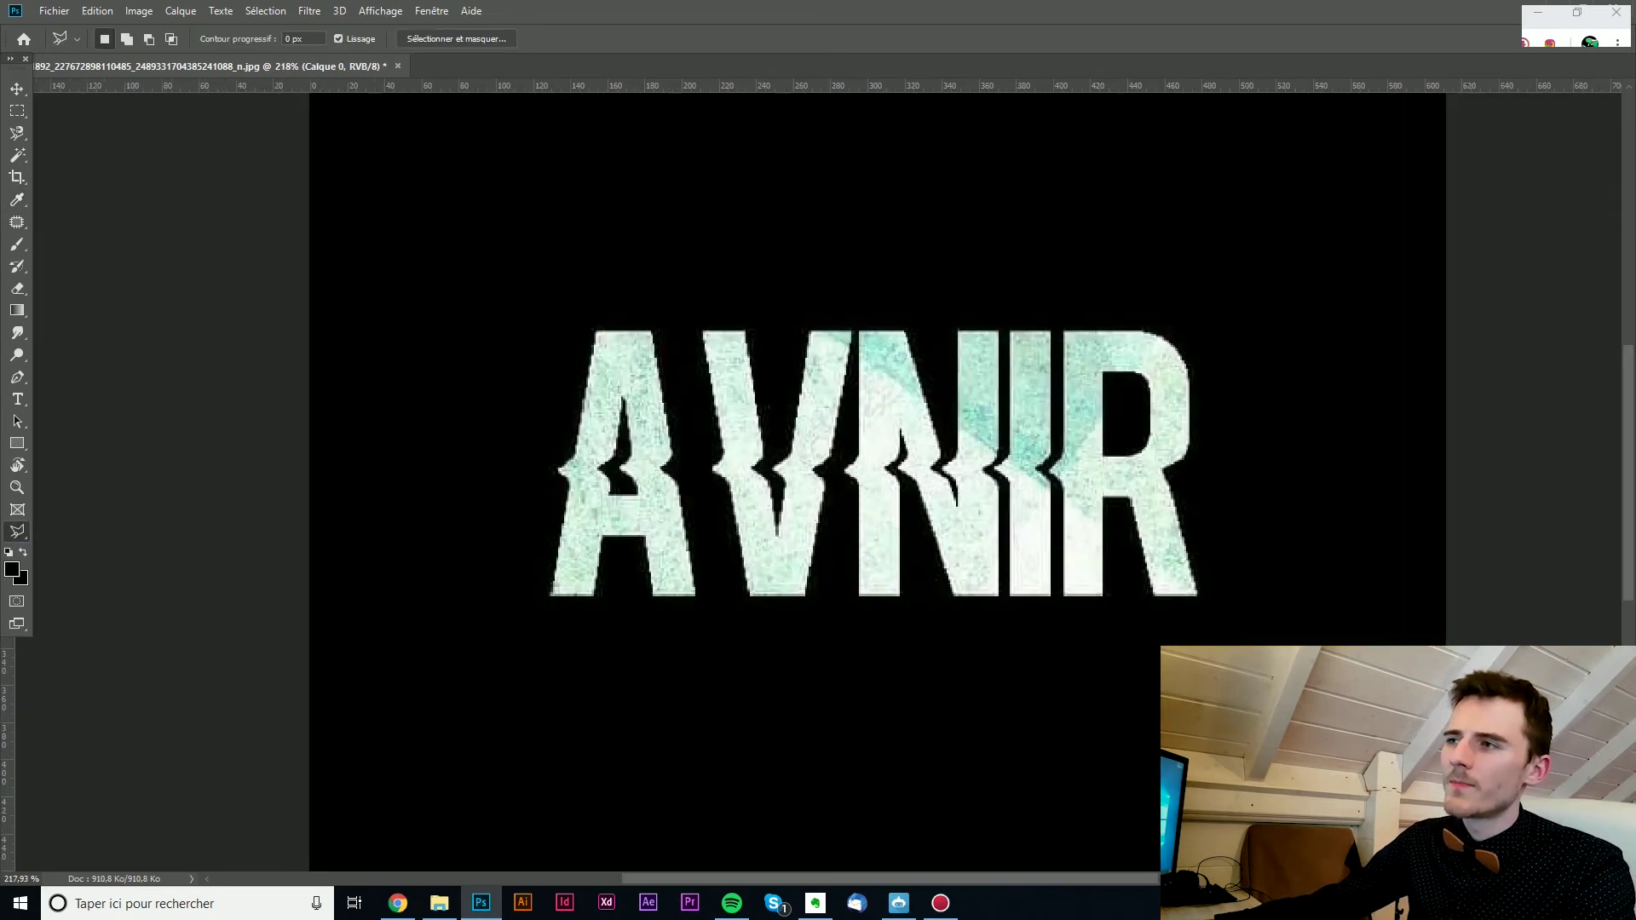
click(657, 313)
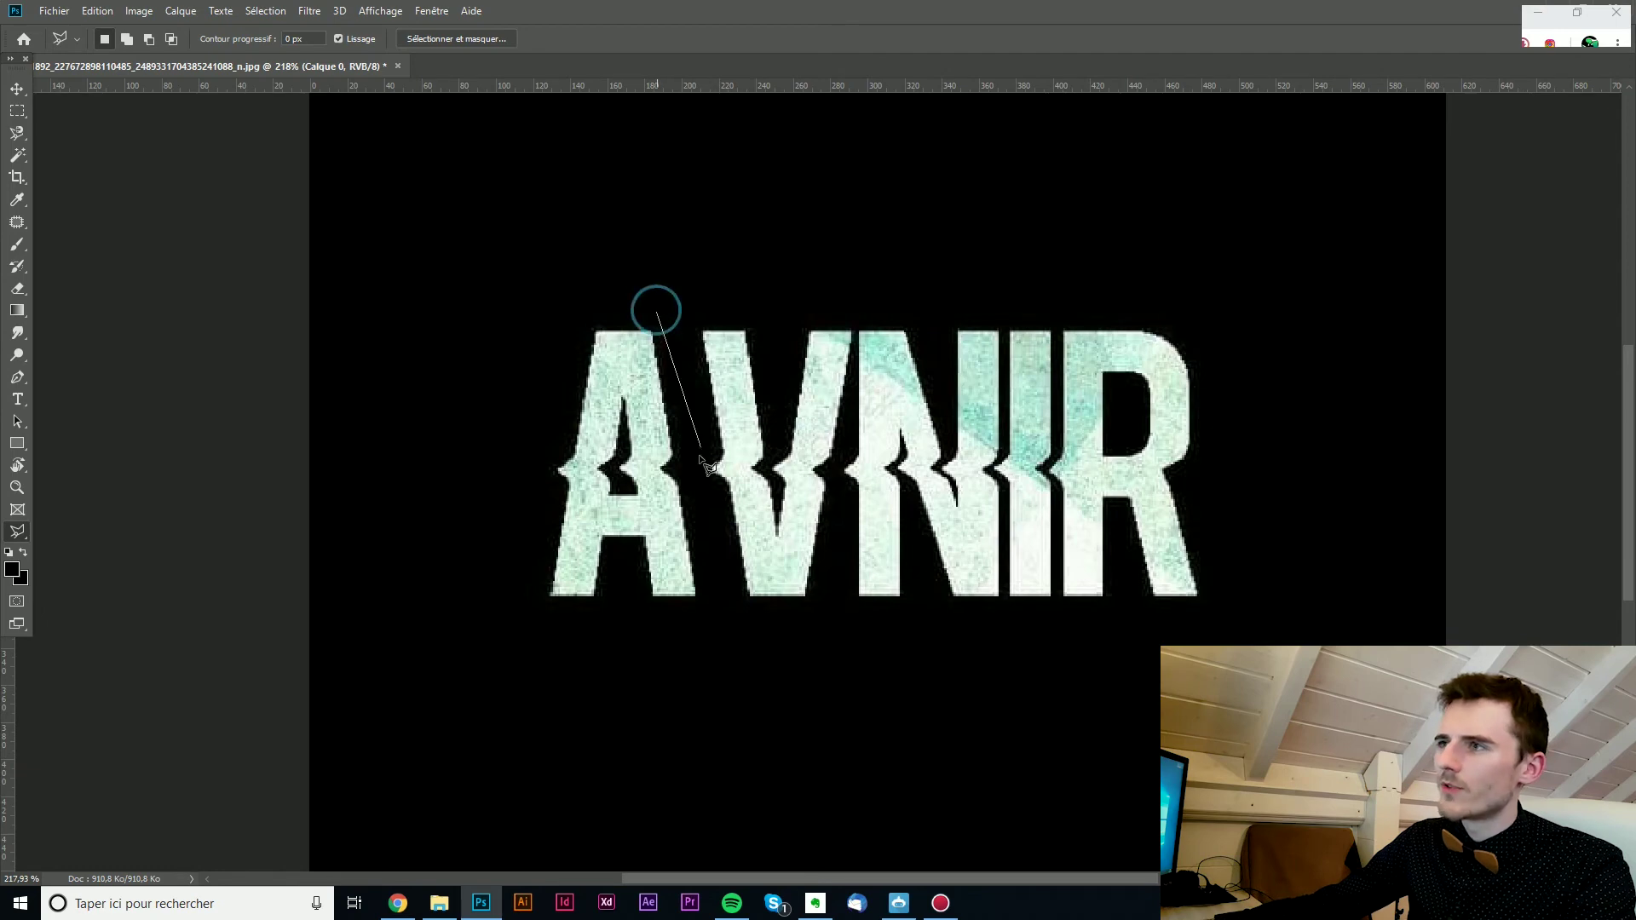
click(685, 461)
click(673, 468)
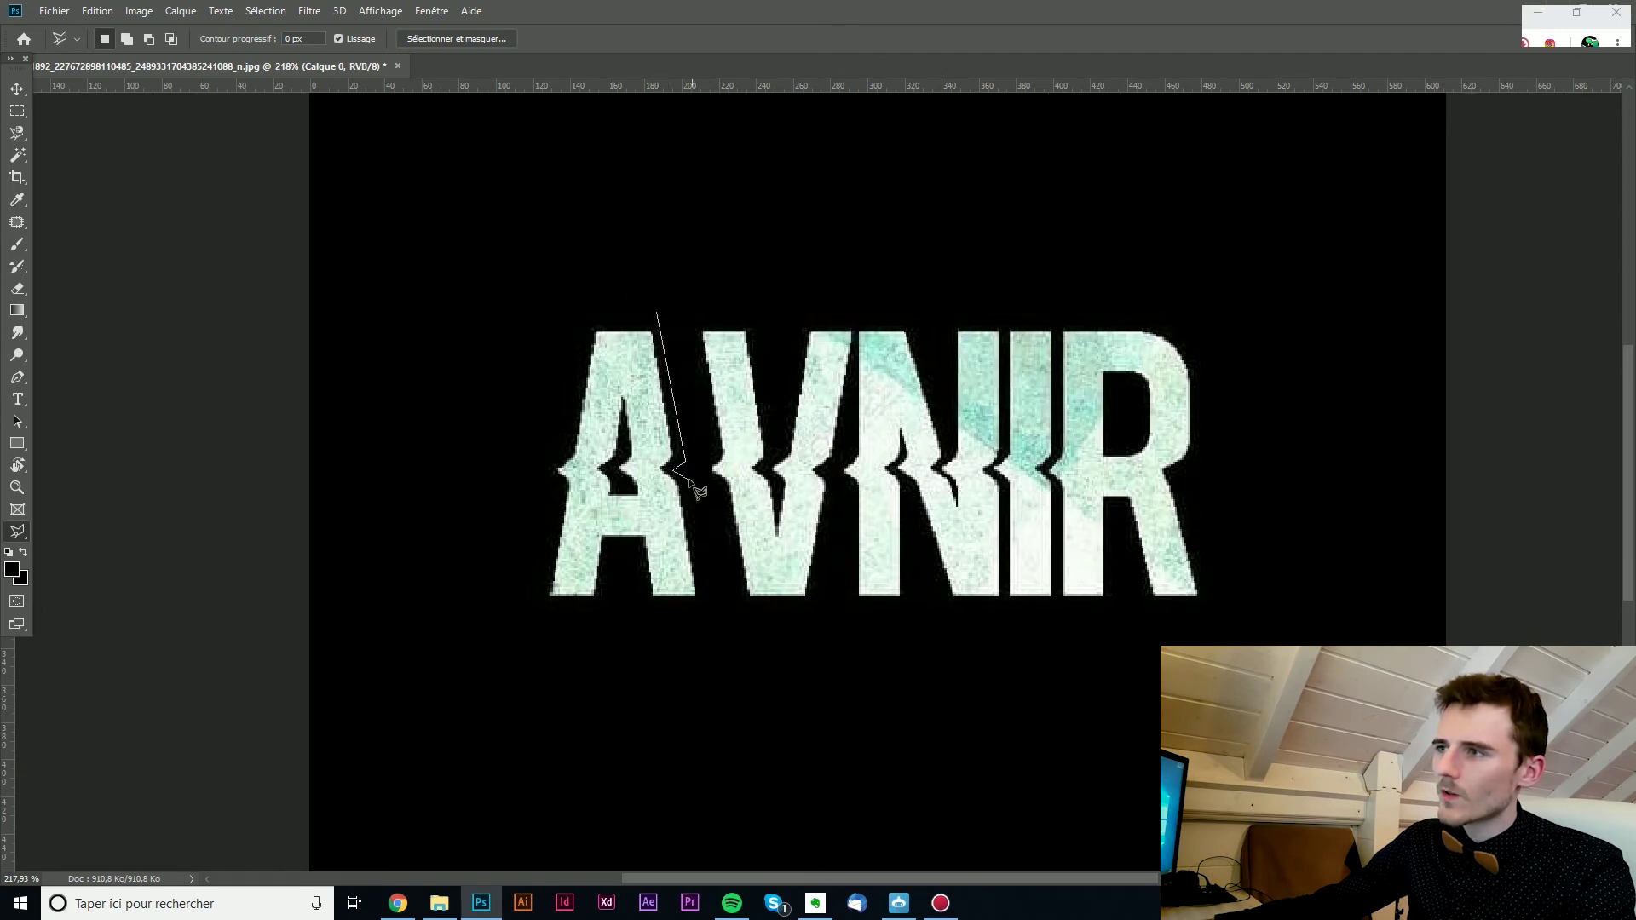
click(687, 480)
click(710, 610)
click(524, 611)
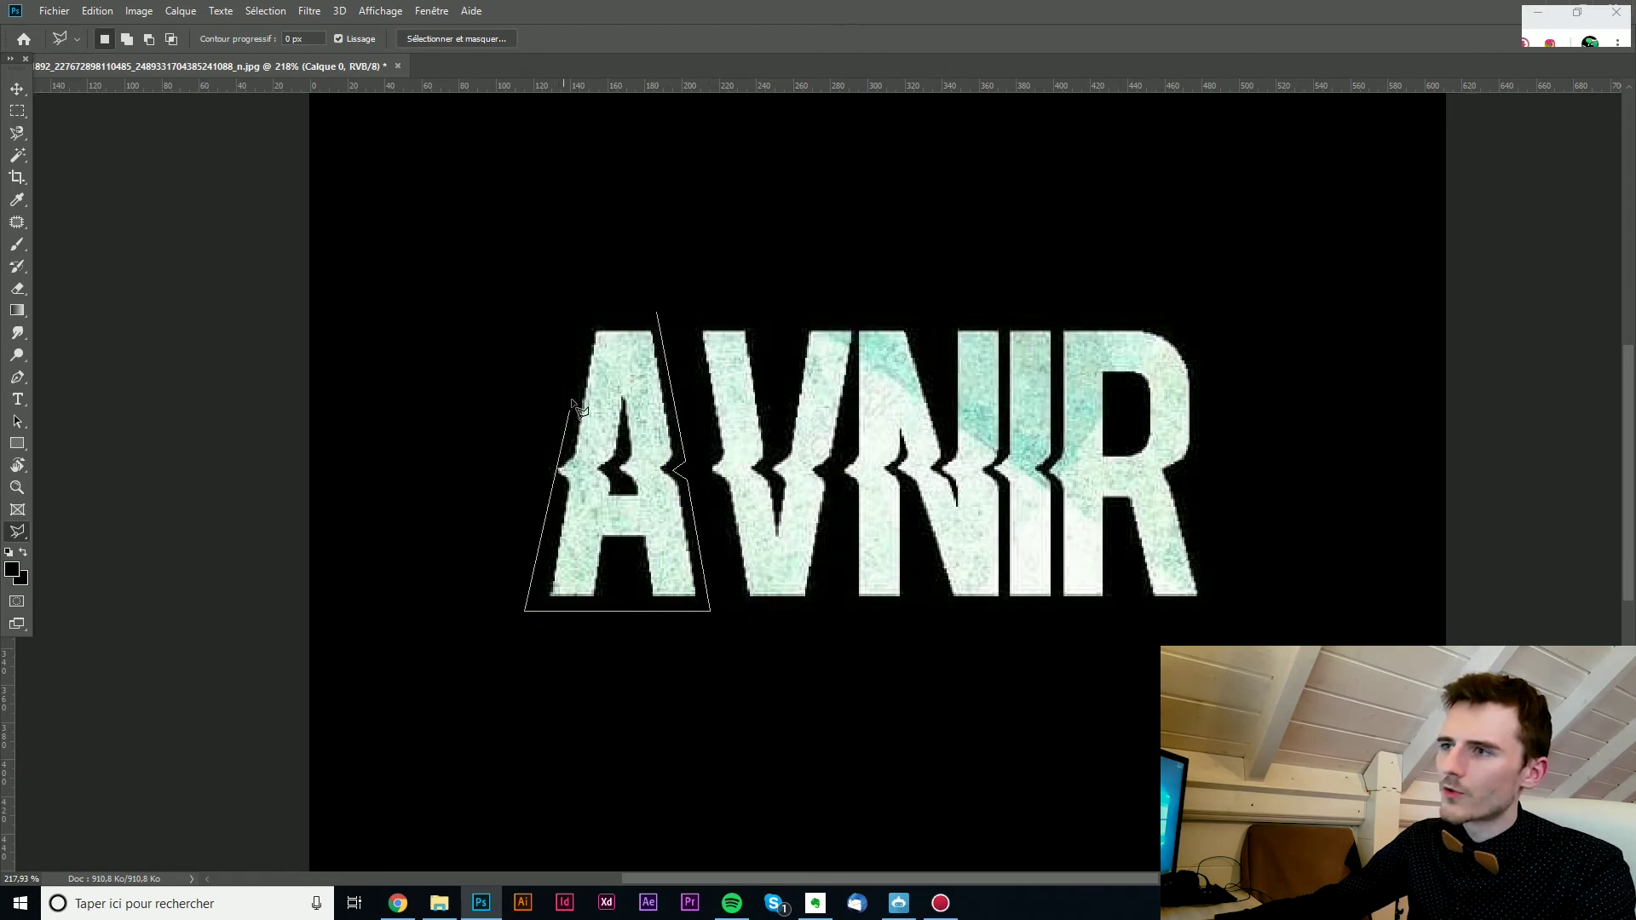
click(571, 307)
click(657, 312)
click(19, 90)
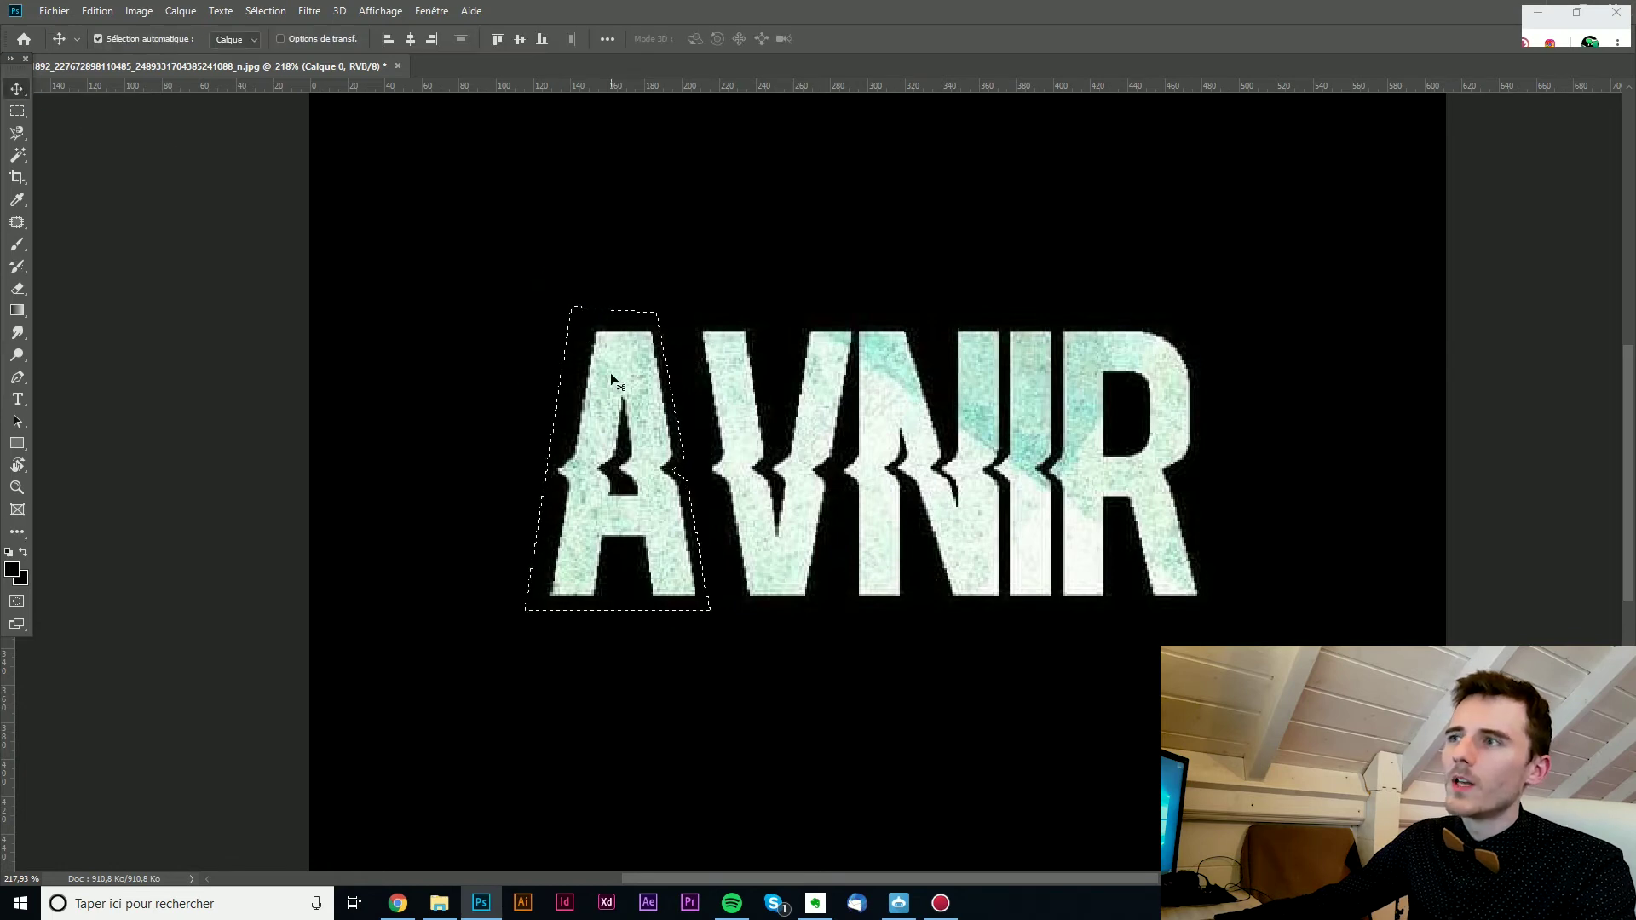
drag(617, 381, 639, 381)
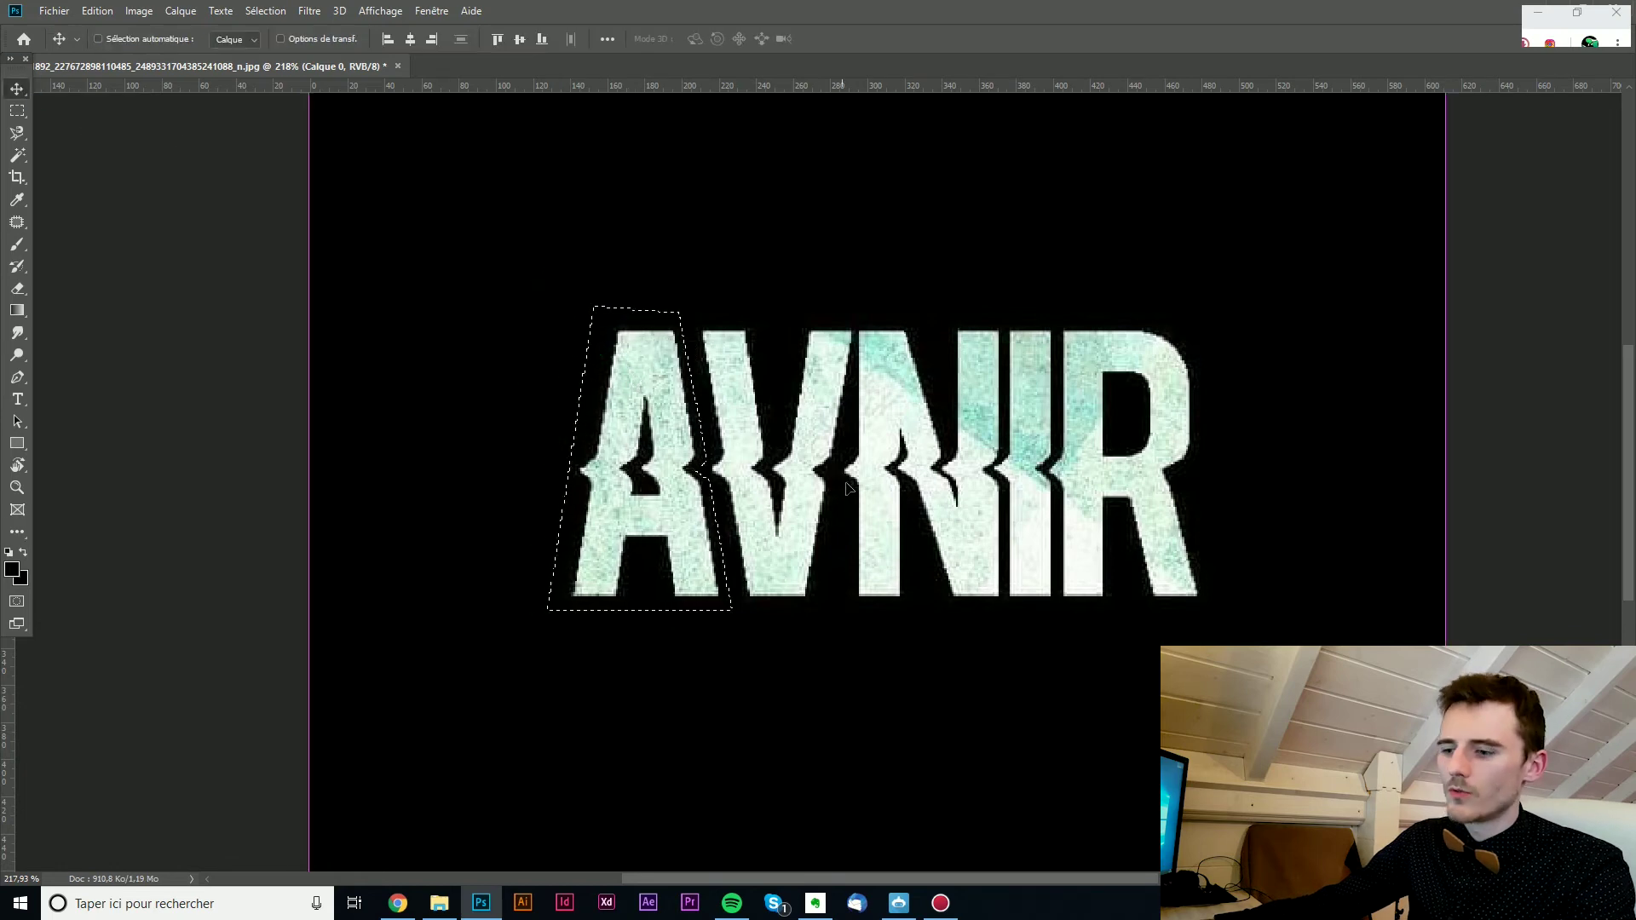
Step: Deselect the letter A and examine the adjusted AVNIR spacing at a reduced display size of roughly 40–50%
scroll(916, 478, down, 10)
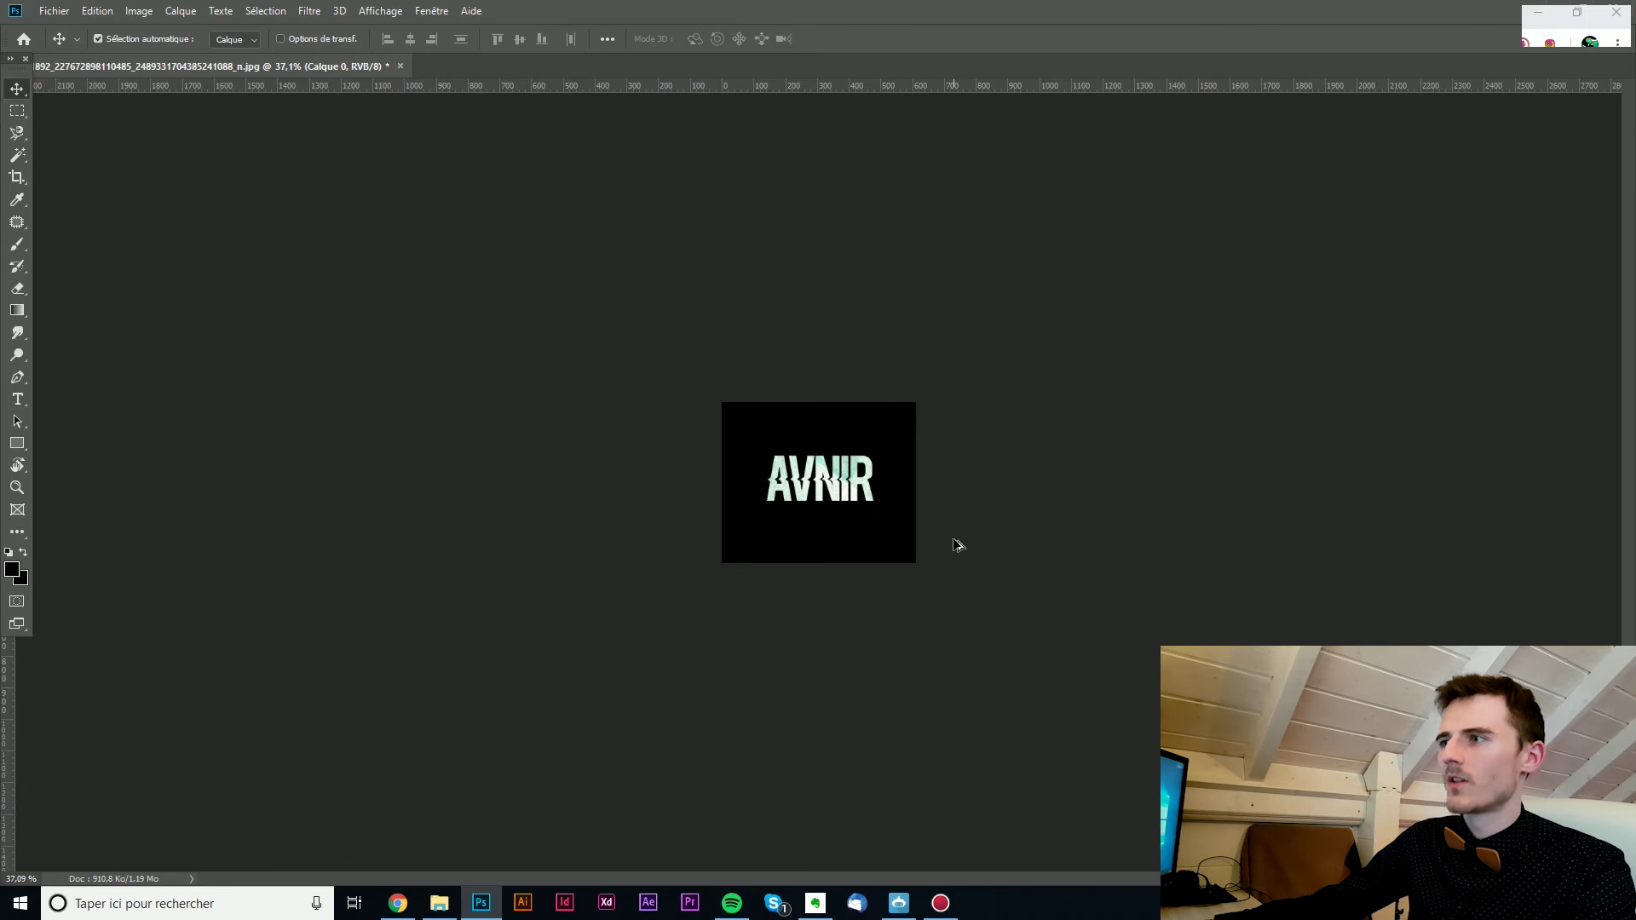
scroll(826, 533, up, 3)
scroll(988, 571, down, 3)
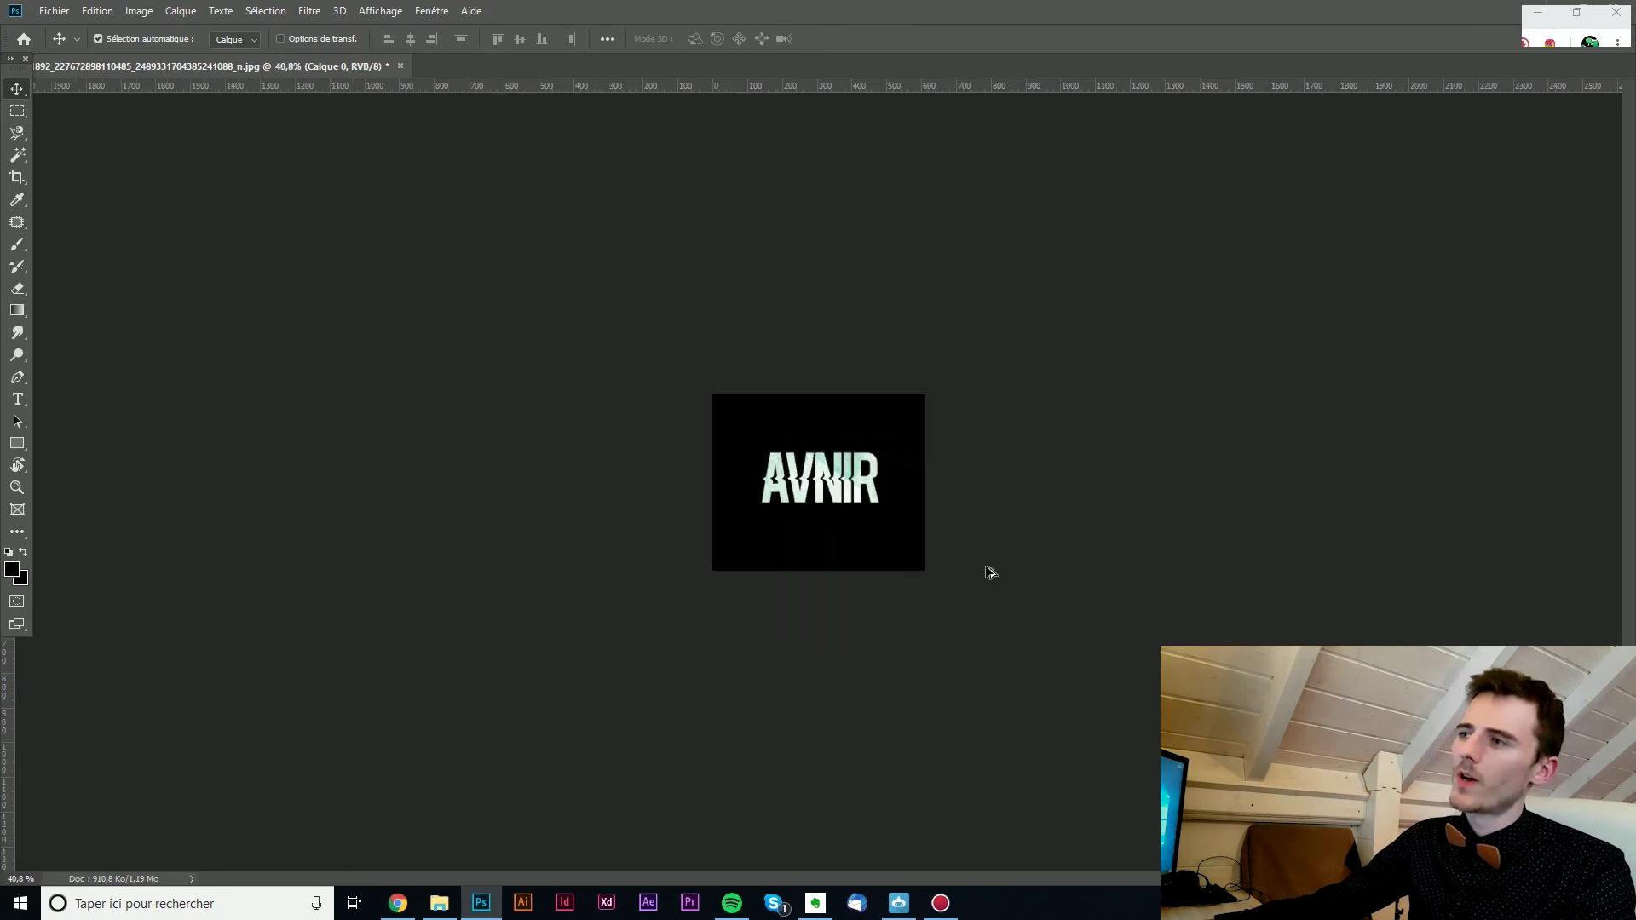
scroll(774, 537, up, 1)
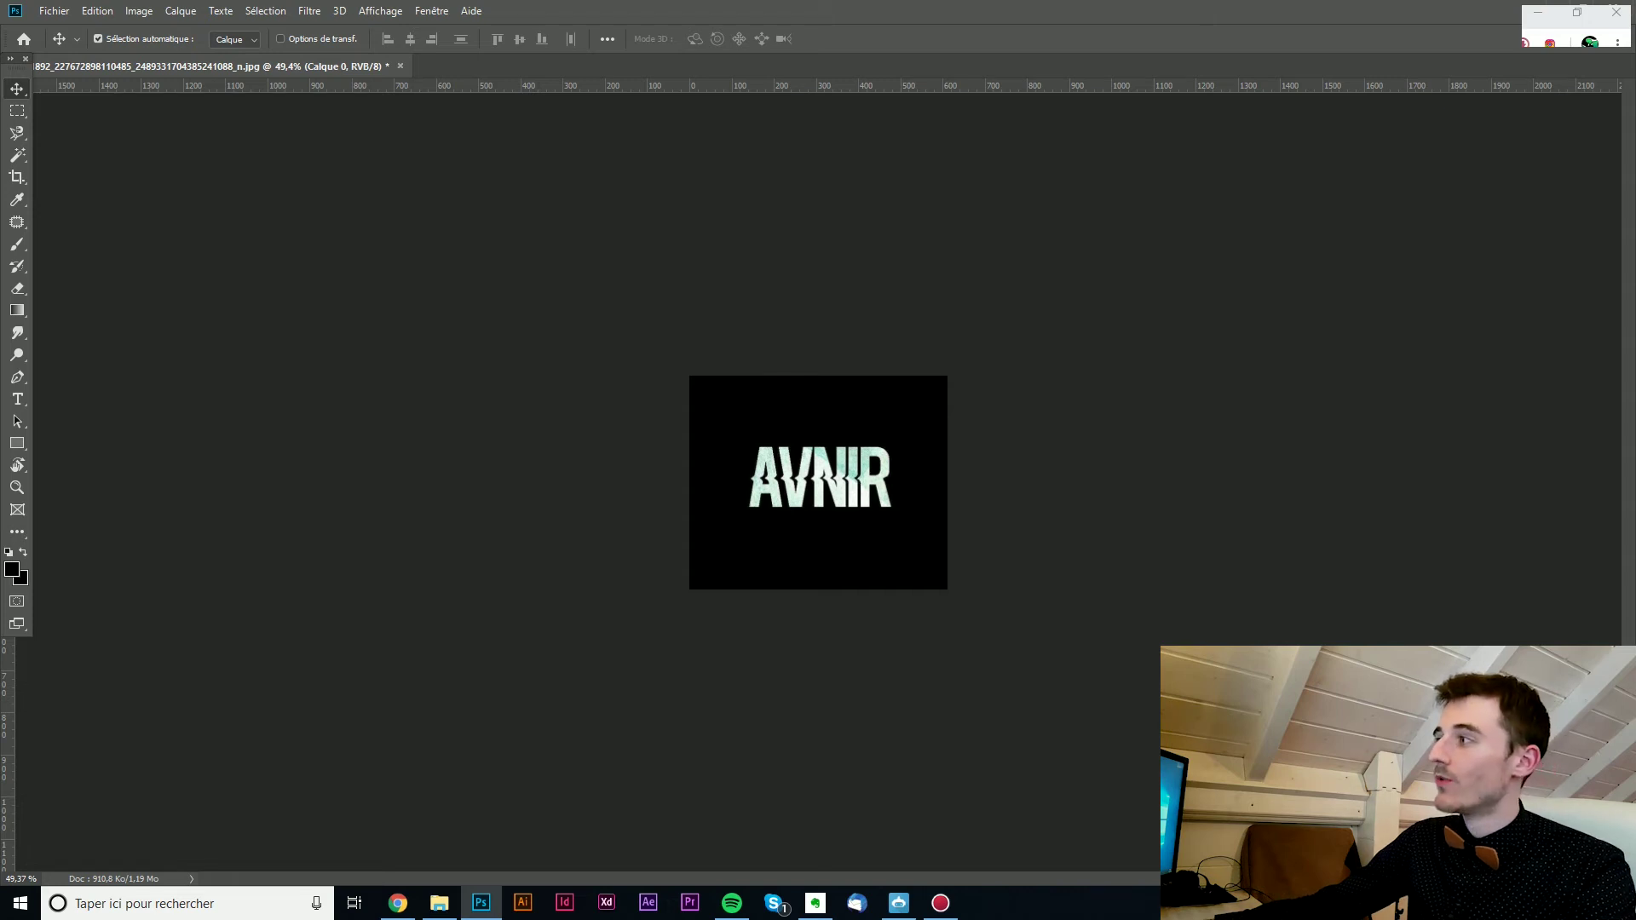
Step: Turn the logo layer upside down with Free Transform at -100% width and height to judge its reading, and undo the transformation
key(ctrl+t)
drag(947, 376, 689, 589)
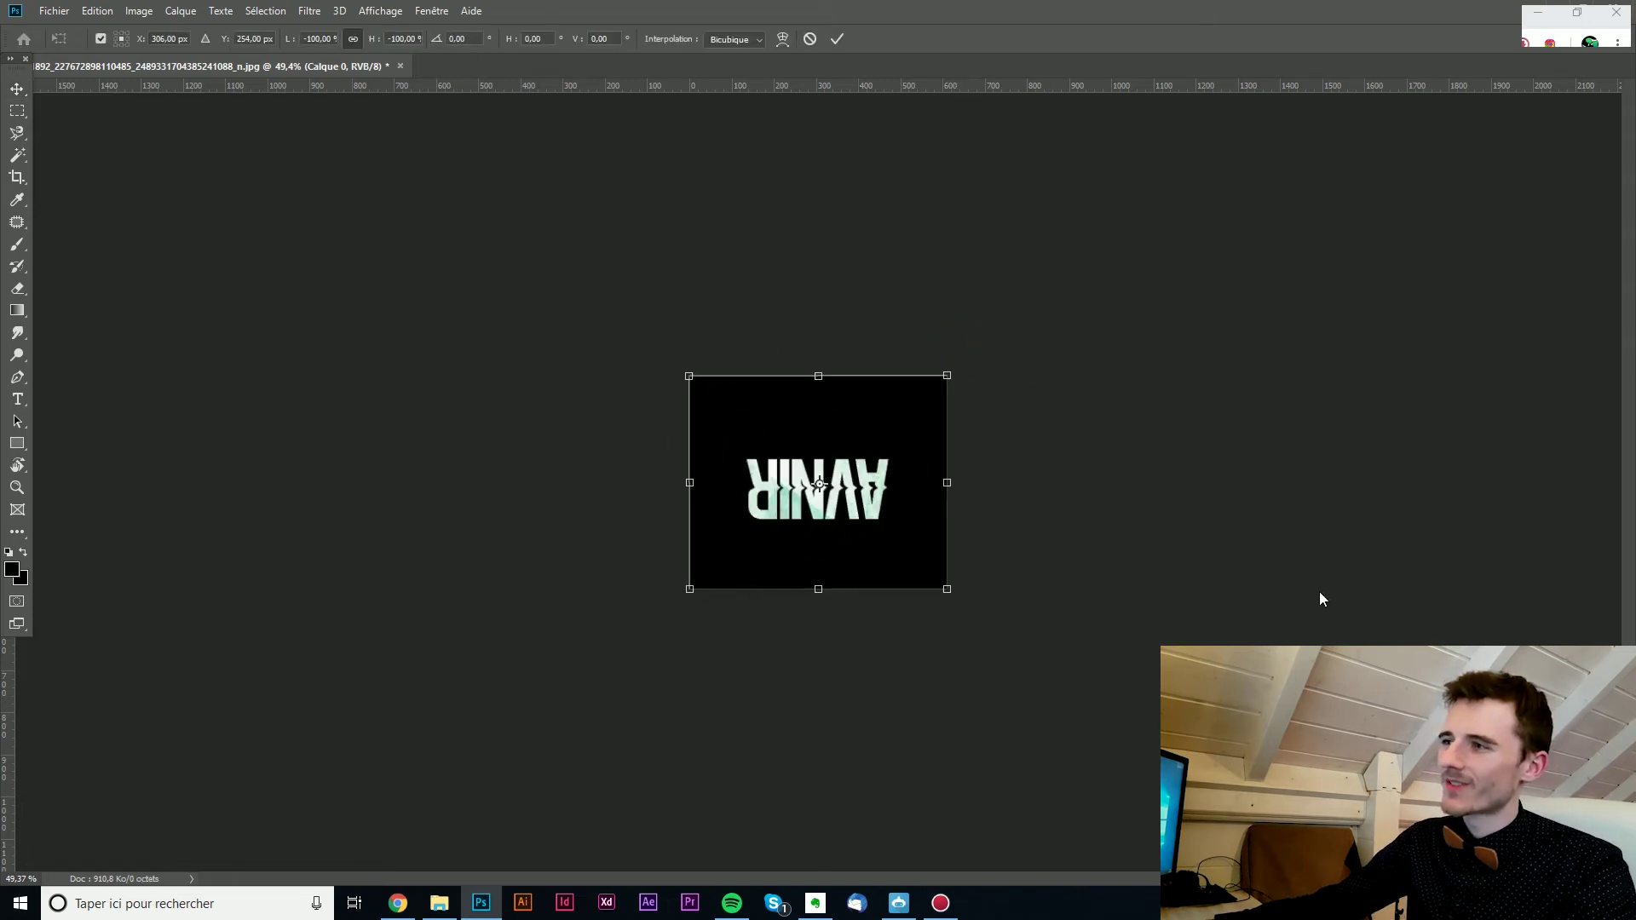
key(Return)
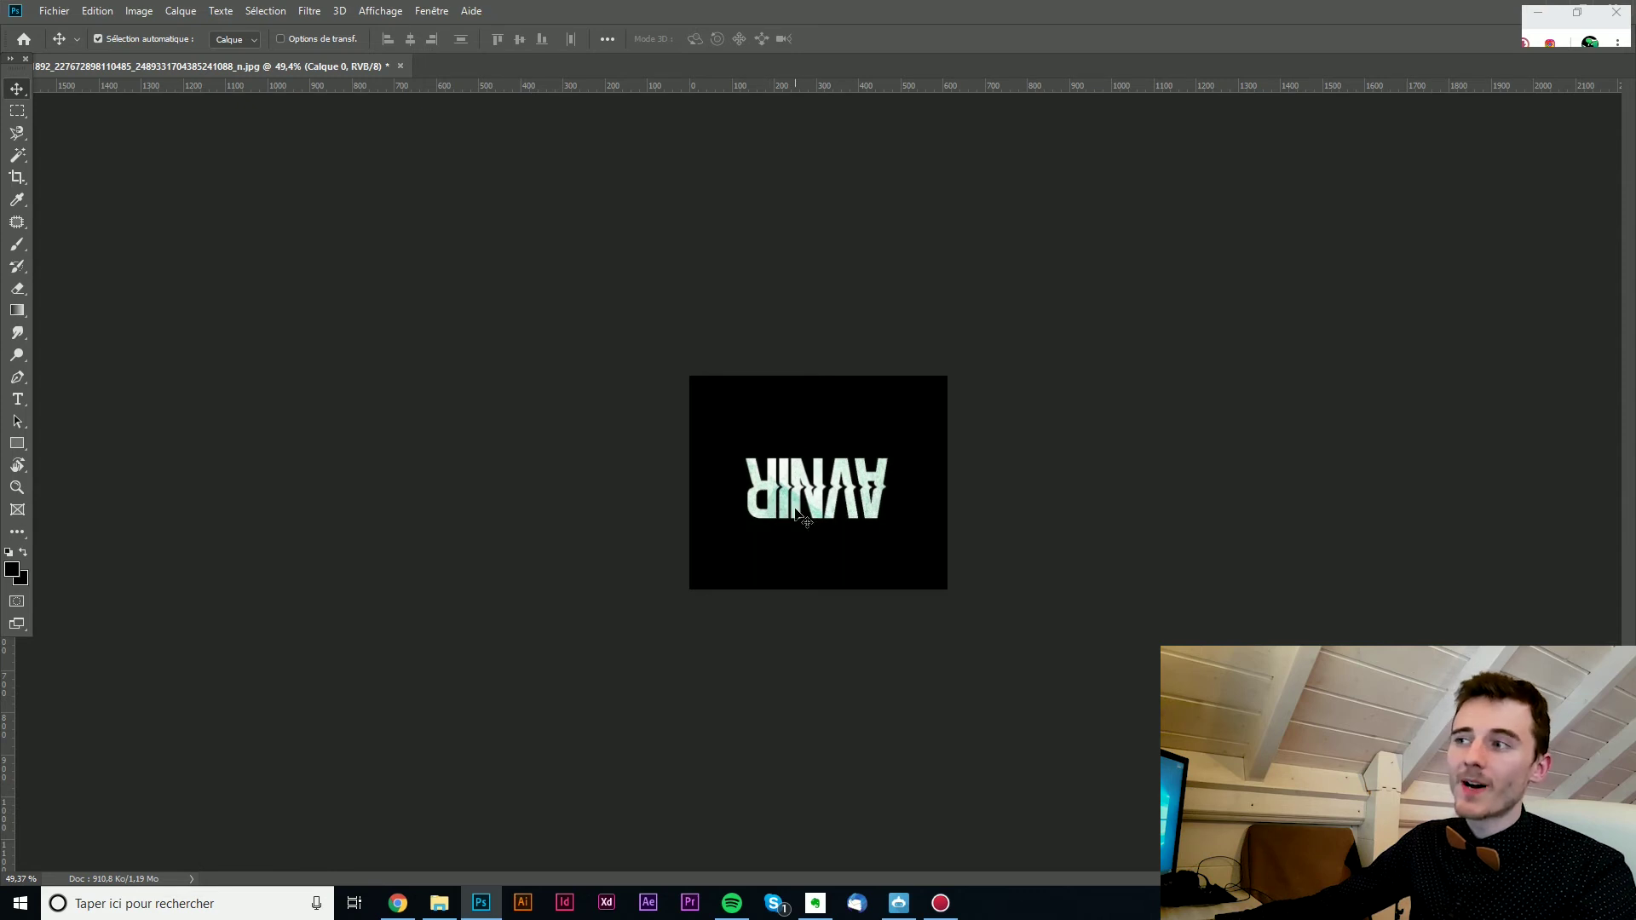
key(ctrl+z)
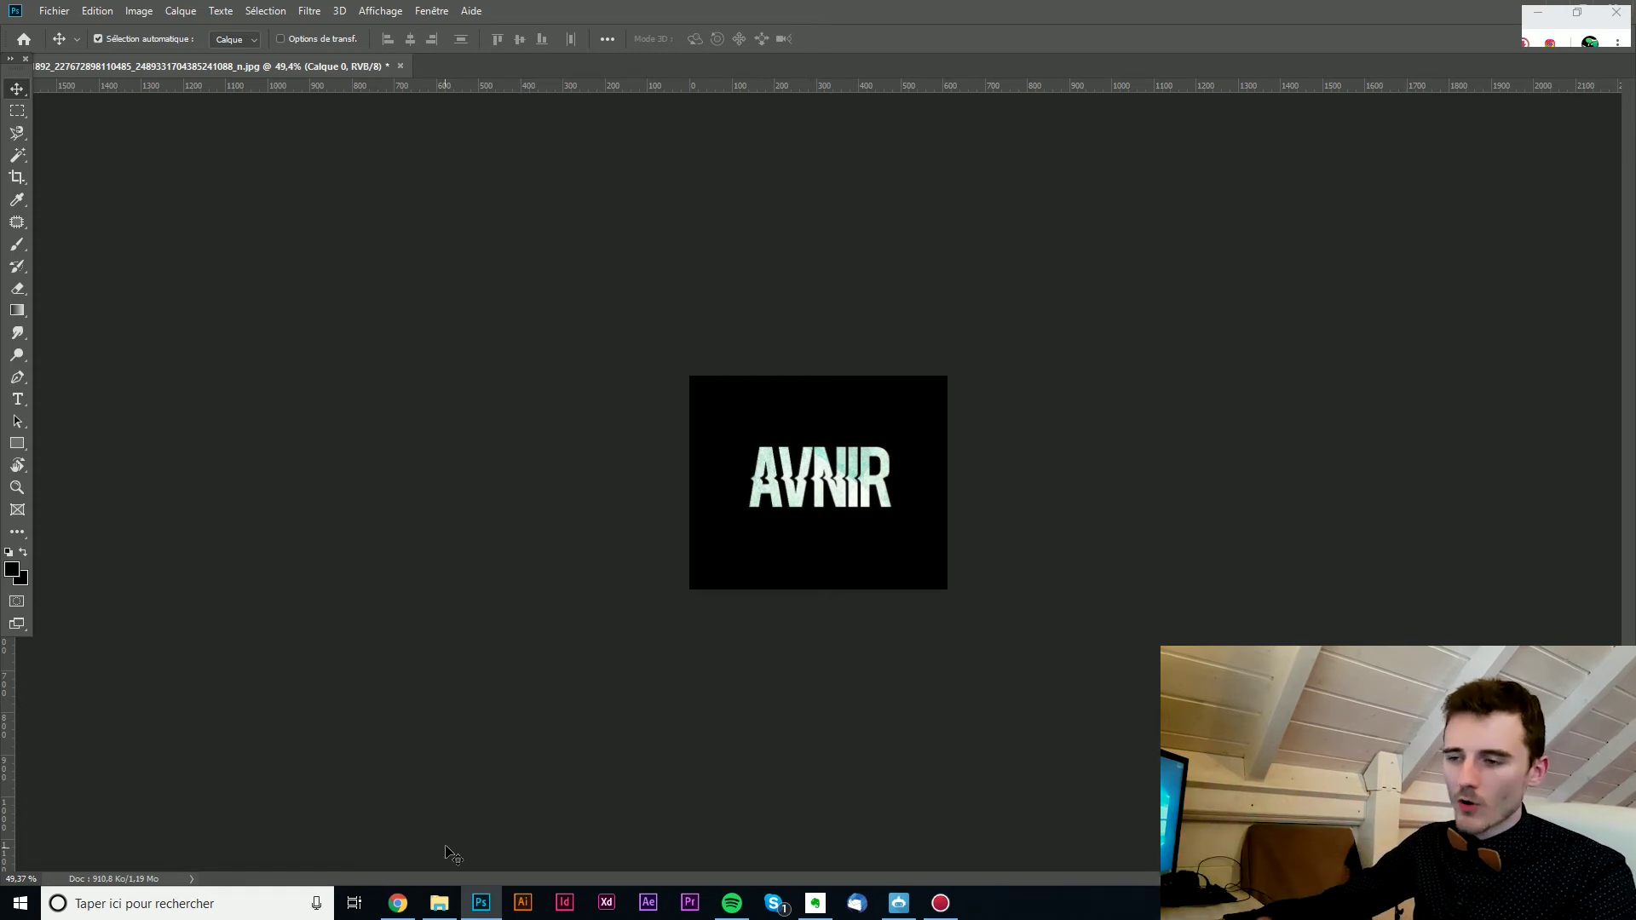
Step: Switch to Chrome and compare the original AVNIR logo with the Avicii galaxy emblem and the black Avicii wordmark
click(408, 896)
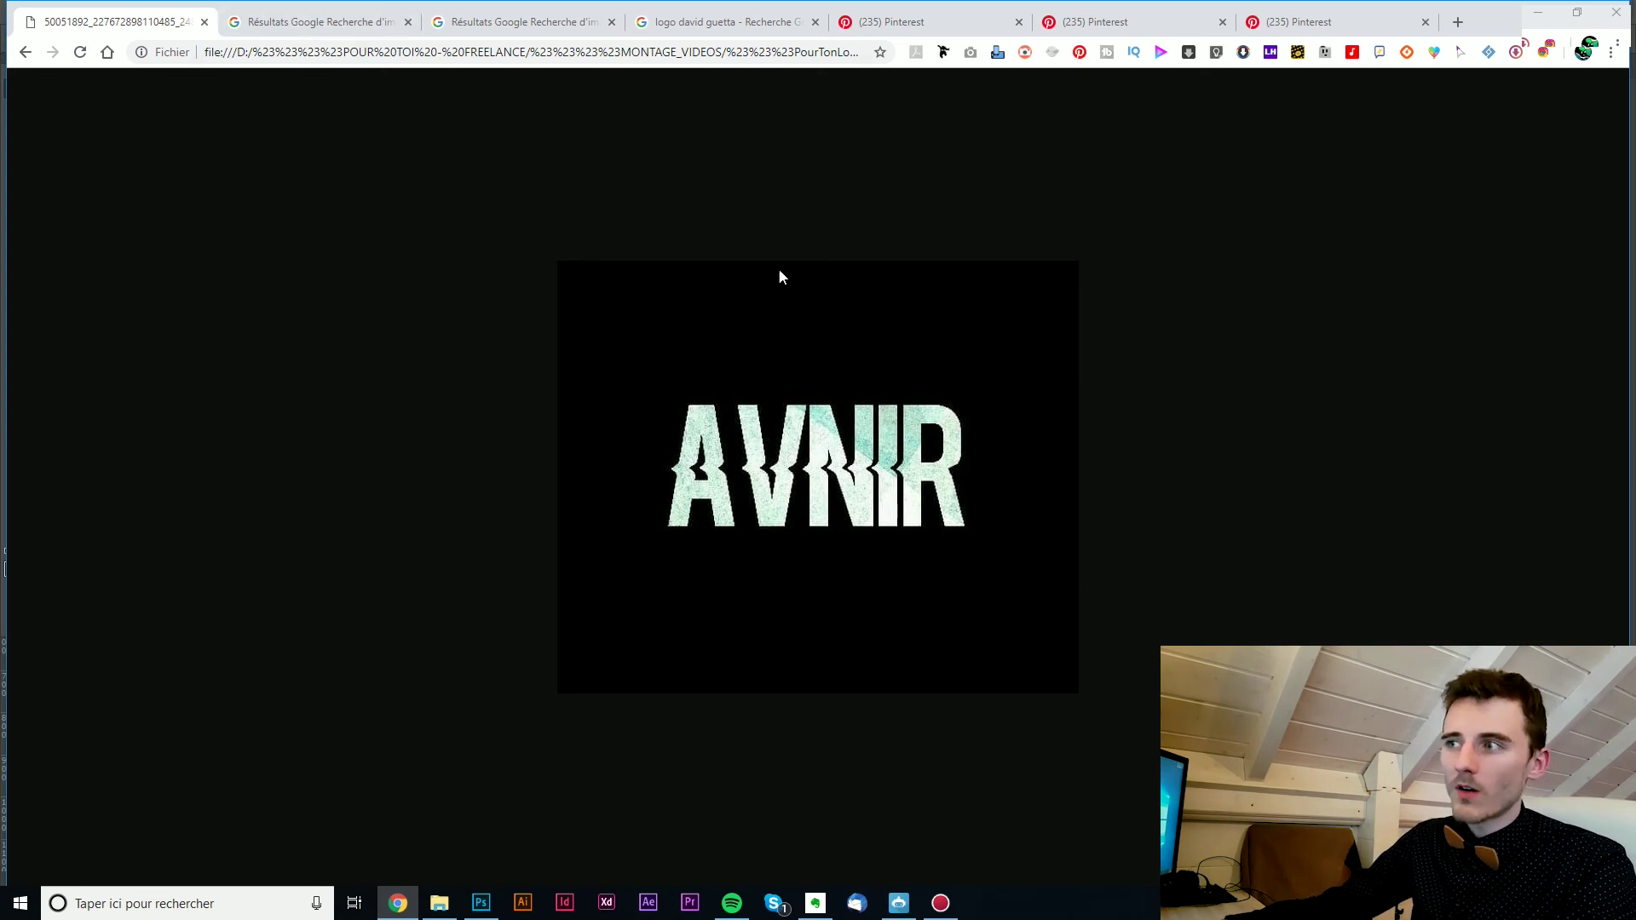
click(338, 29)
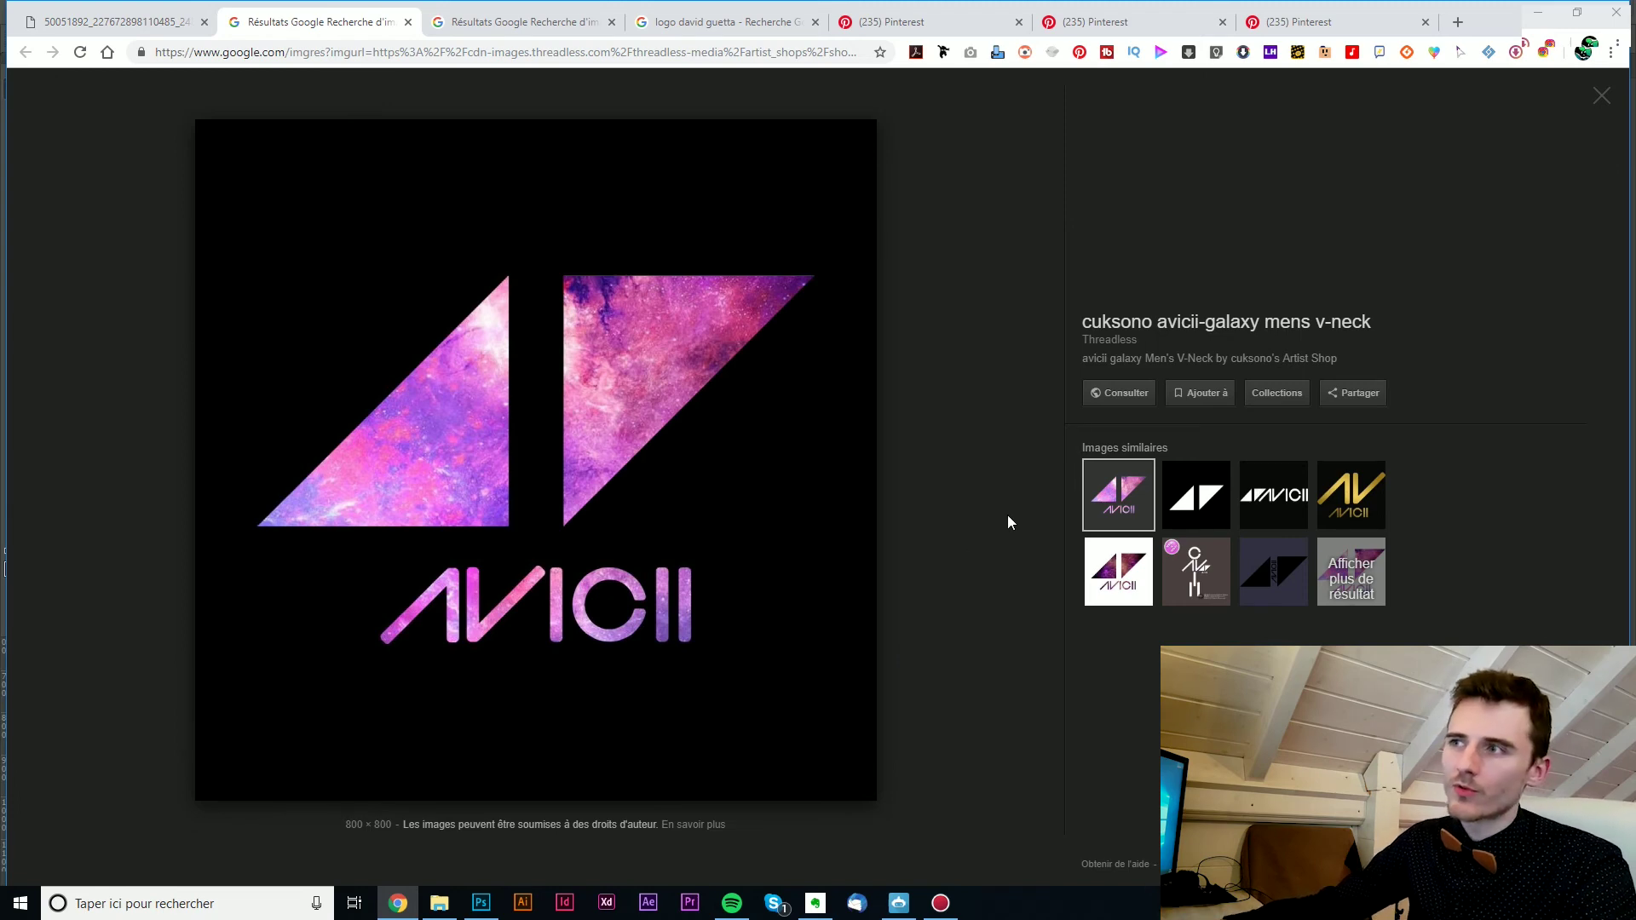
click(156, 32)
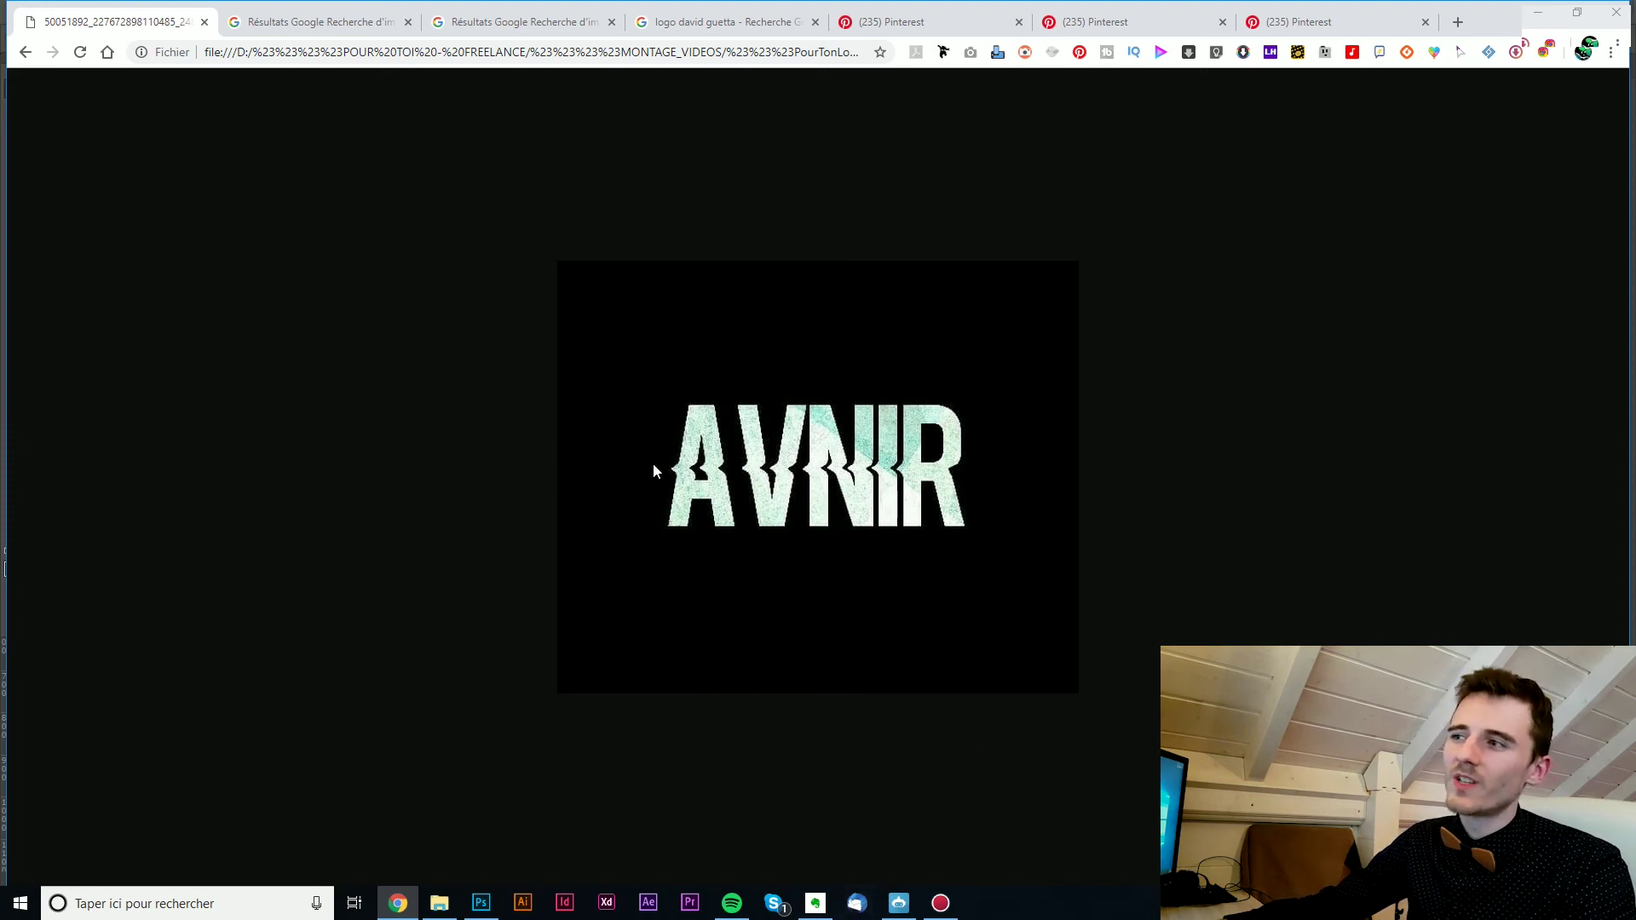
click(307, 8)
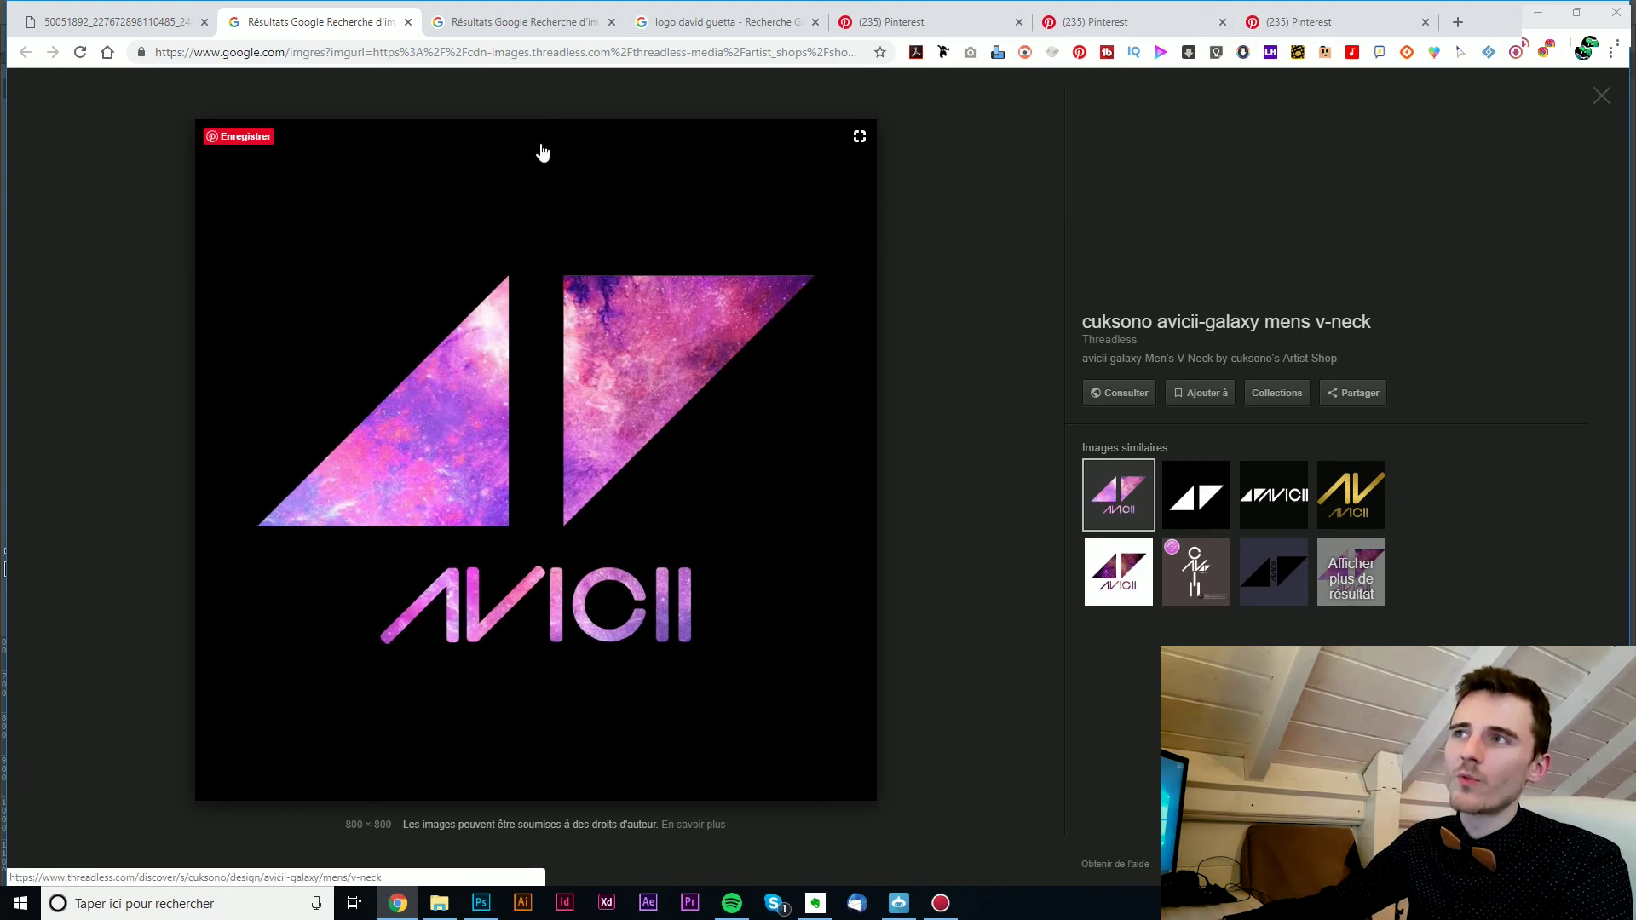
click(529, 22)
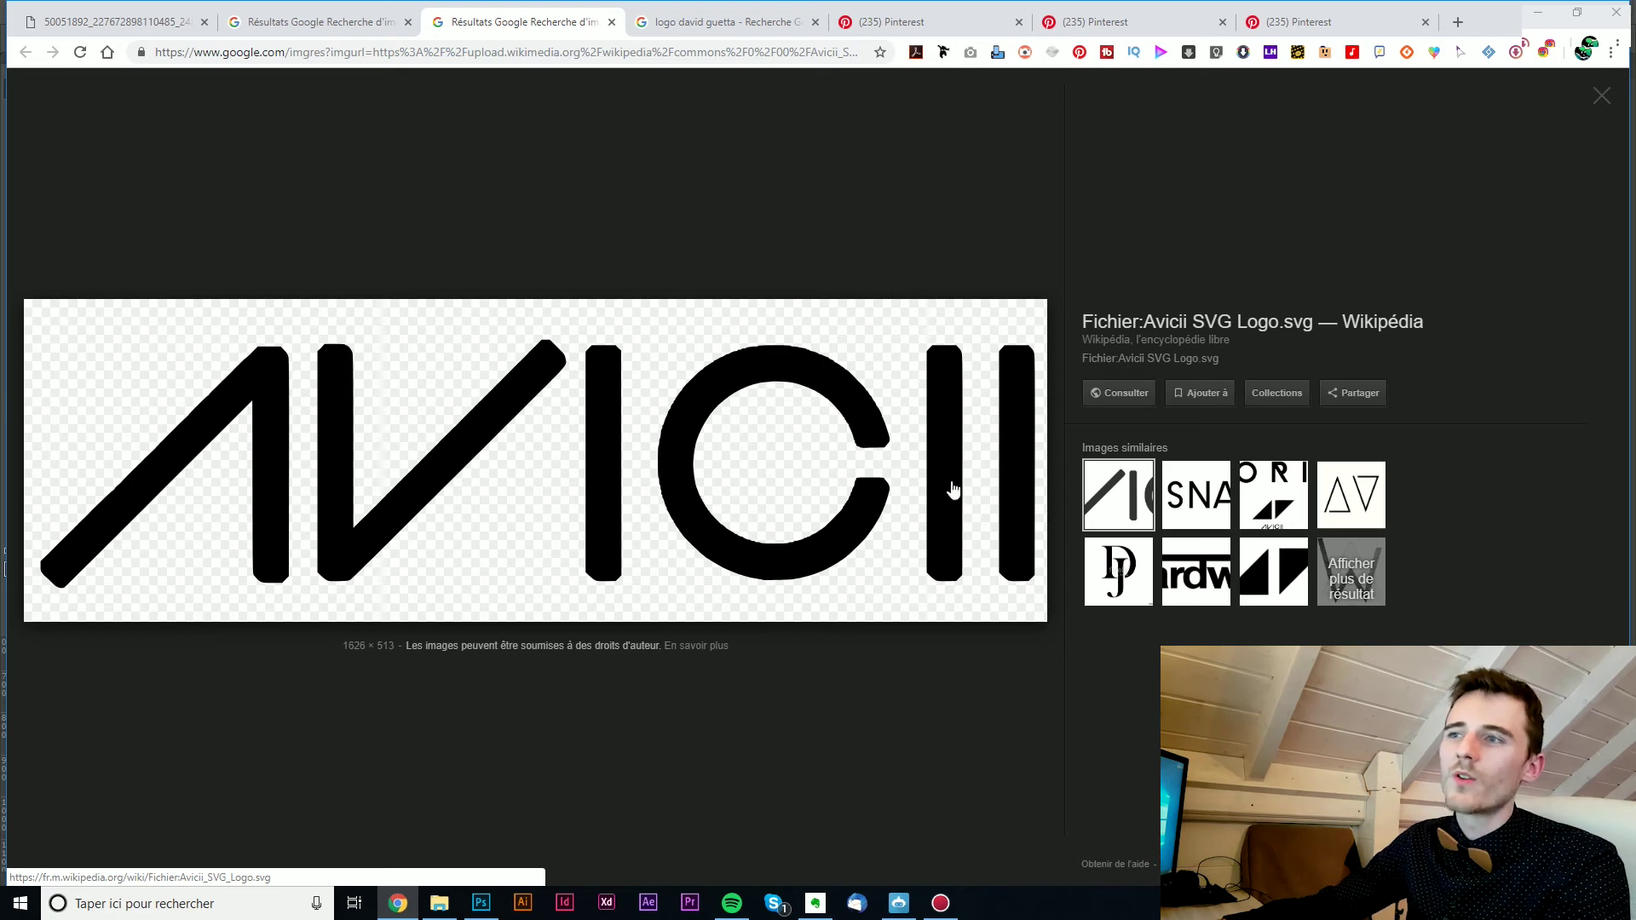
click(344, 25)
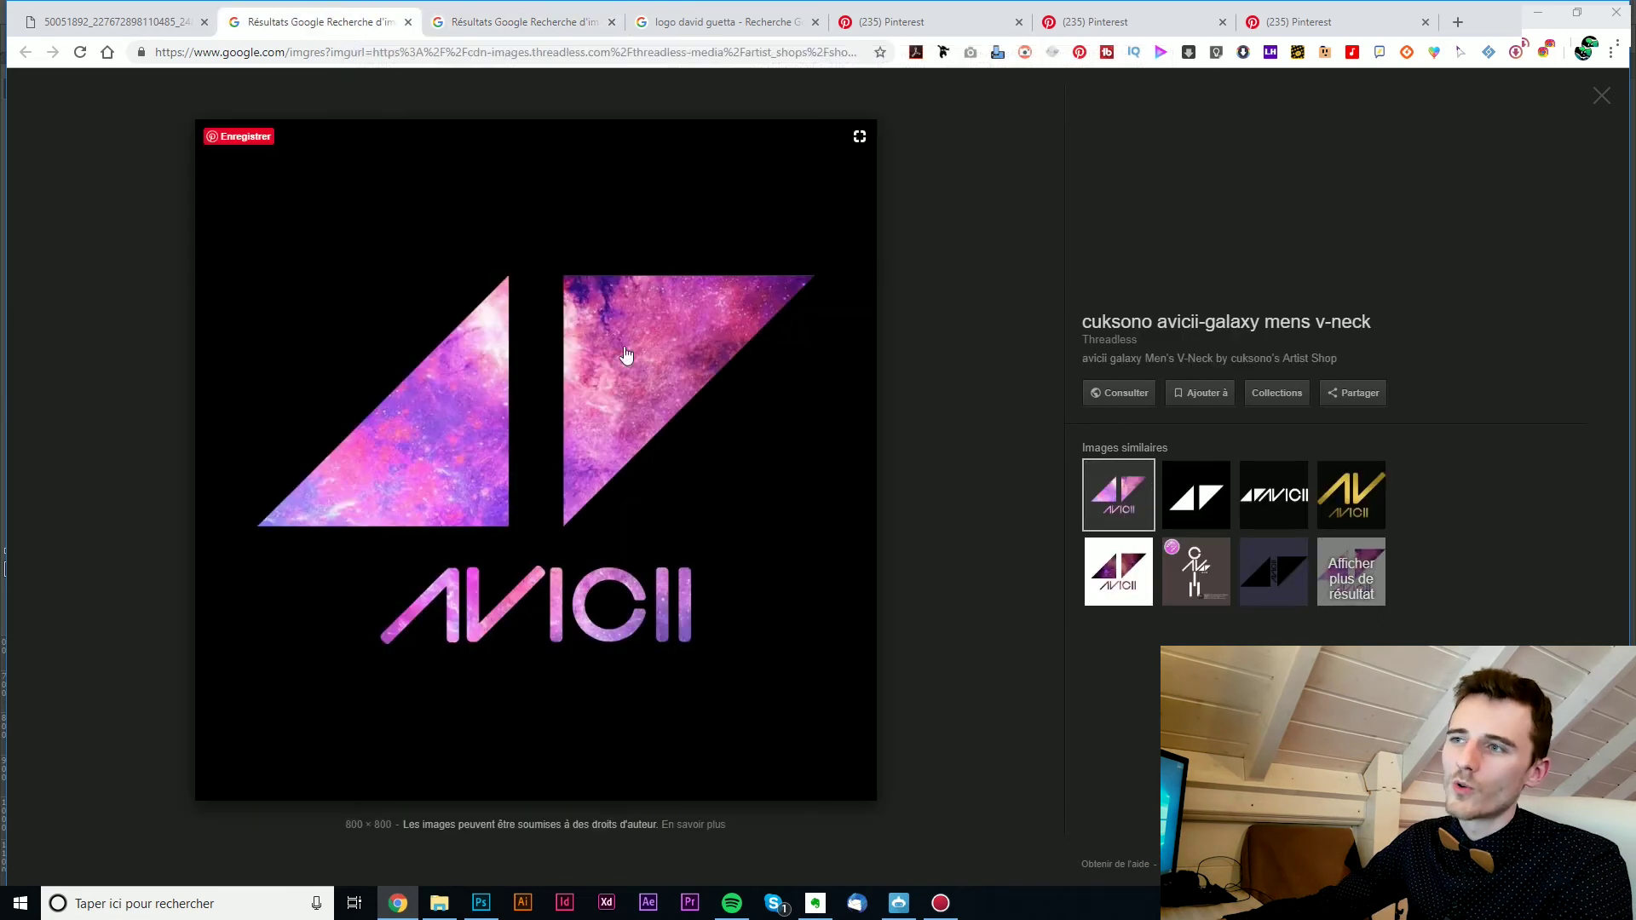
click(130, 25)
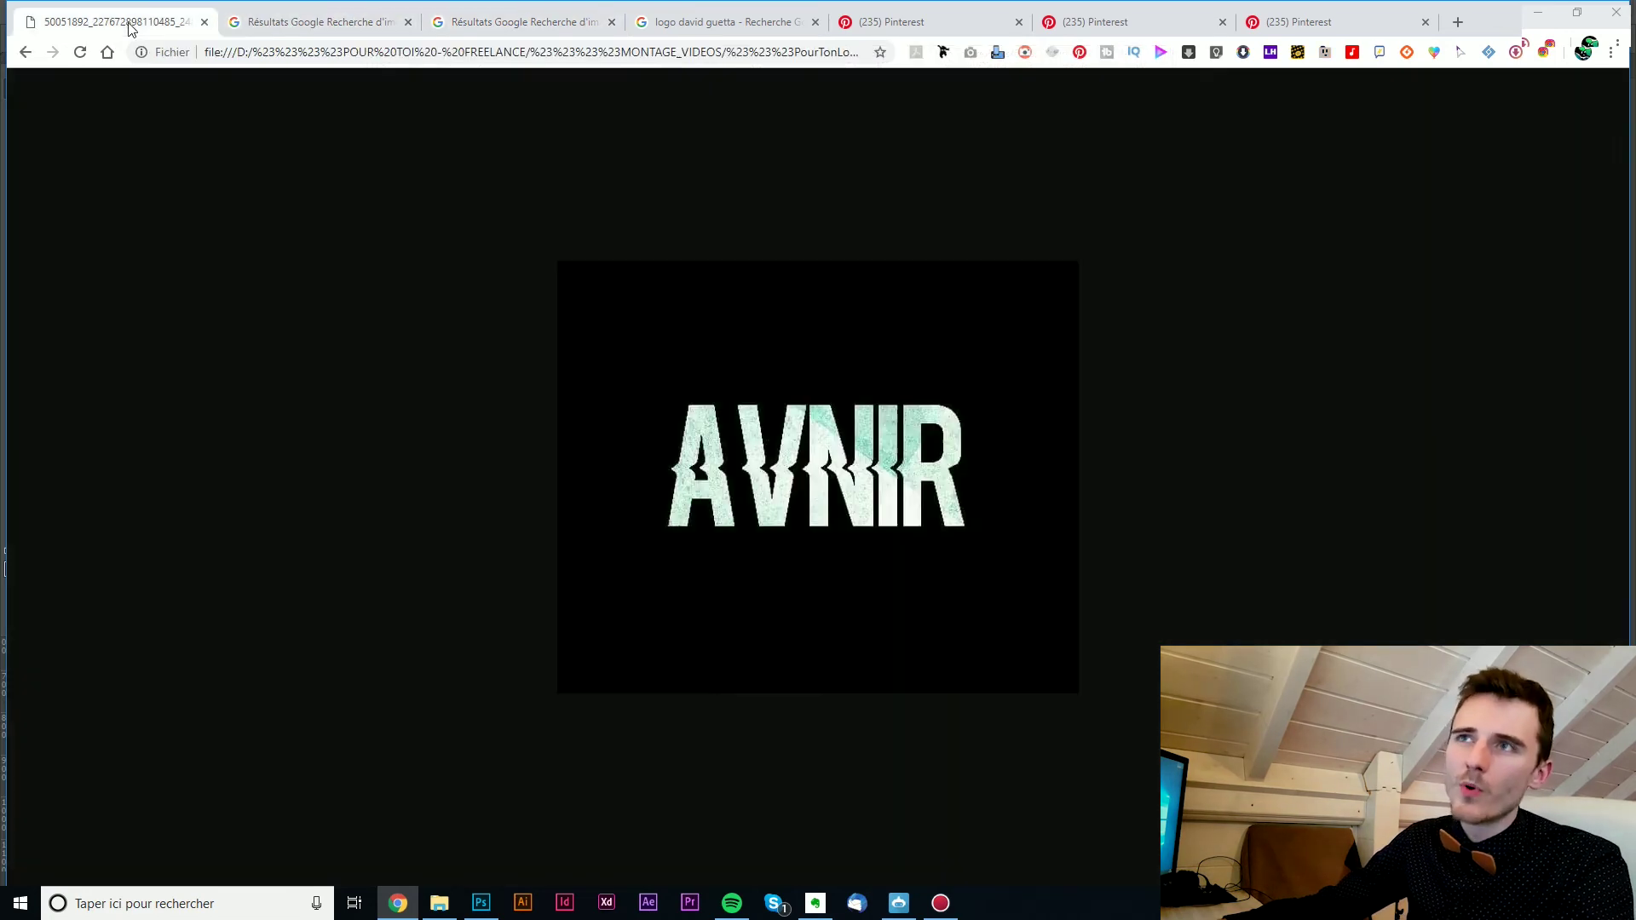
click(361, 25)
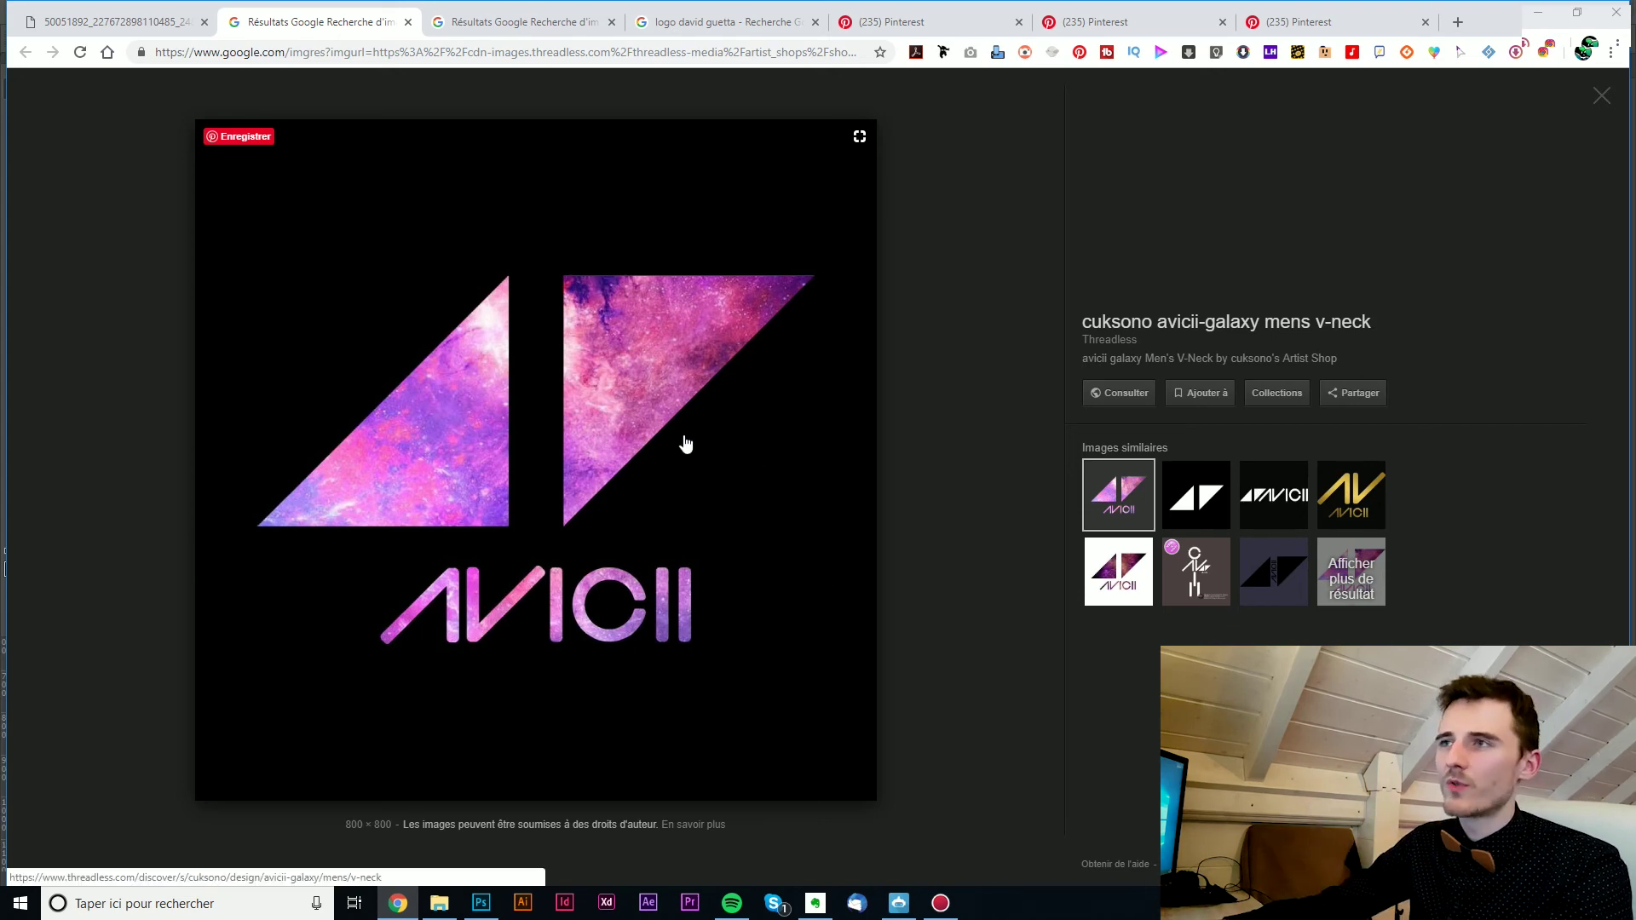
click(528, 20)
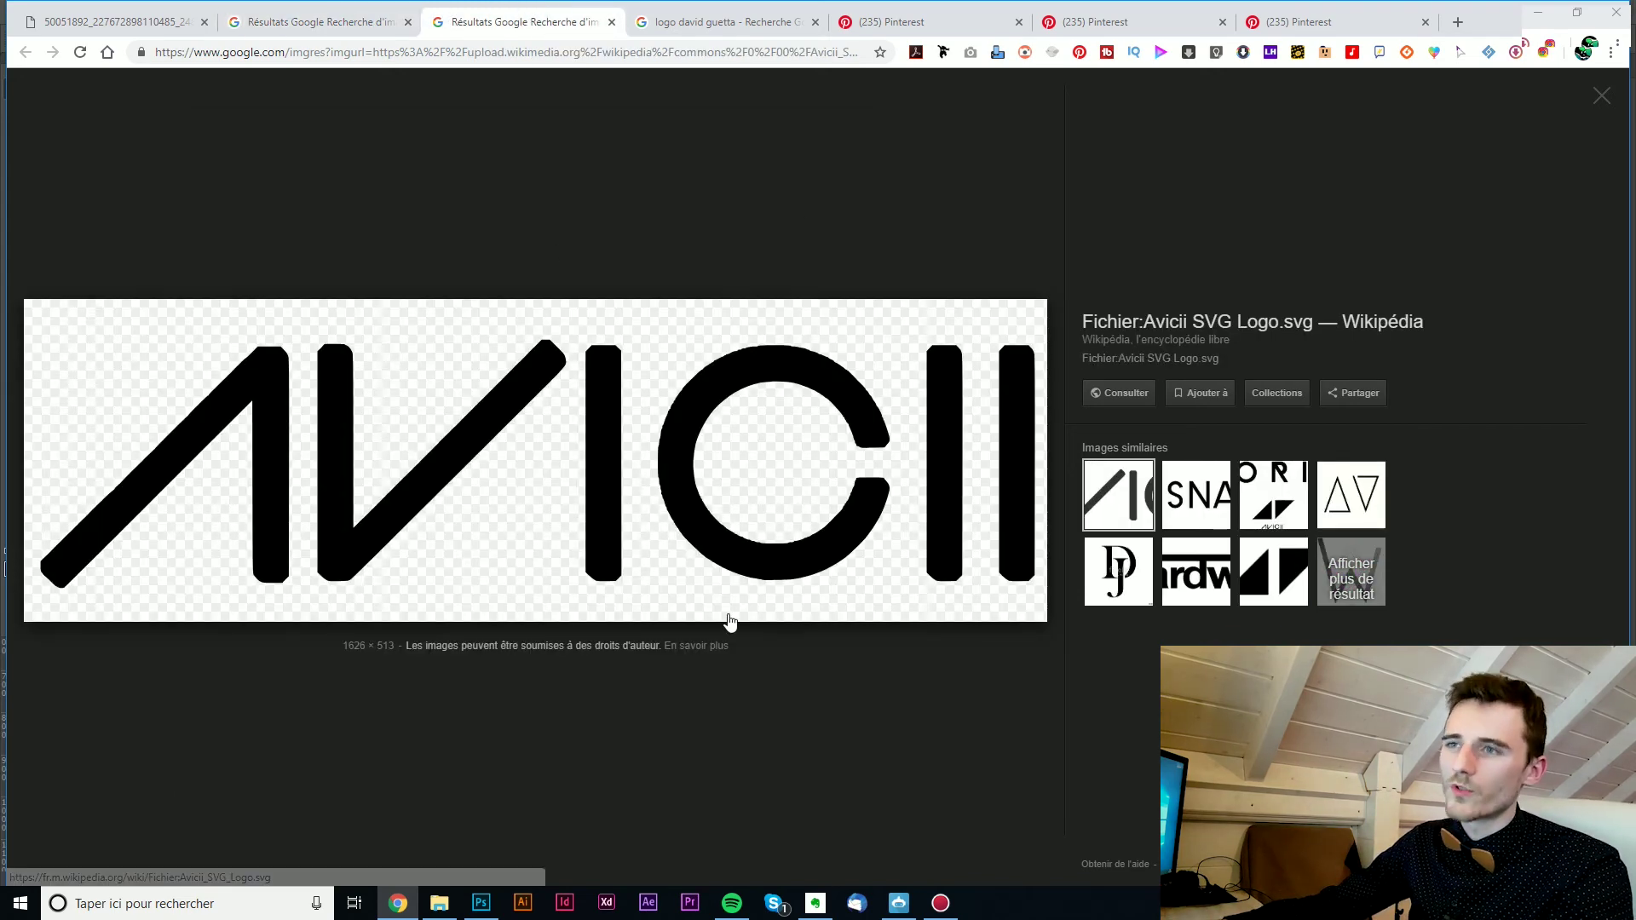
click(362, 24)
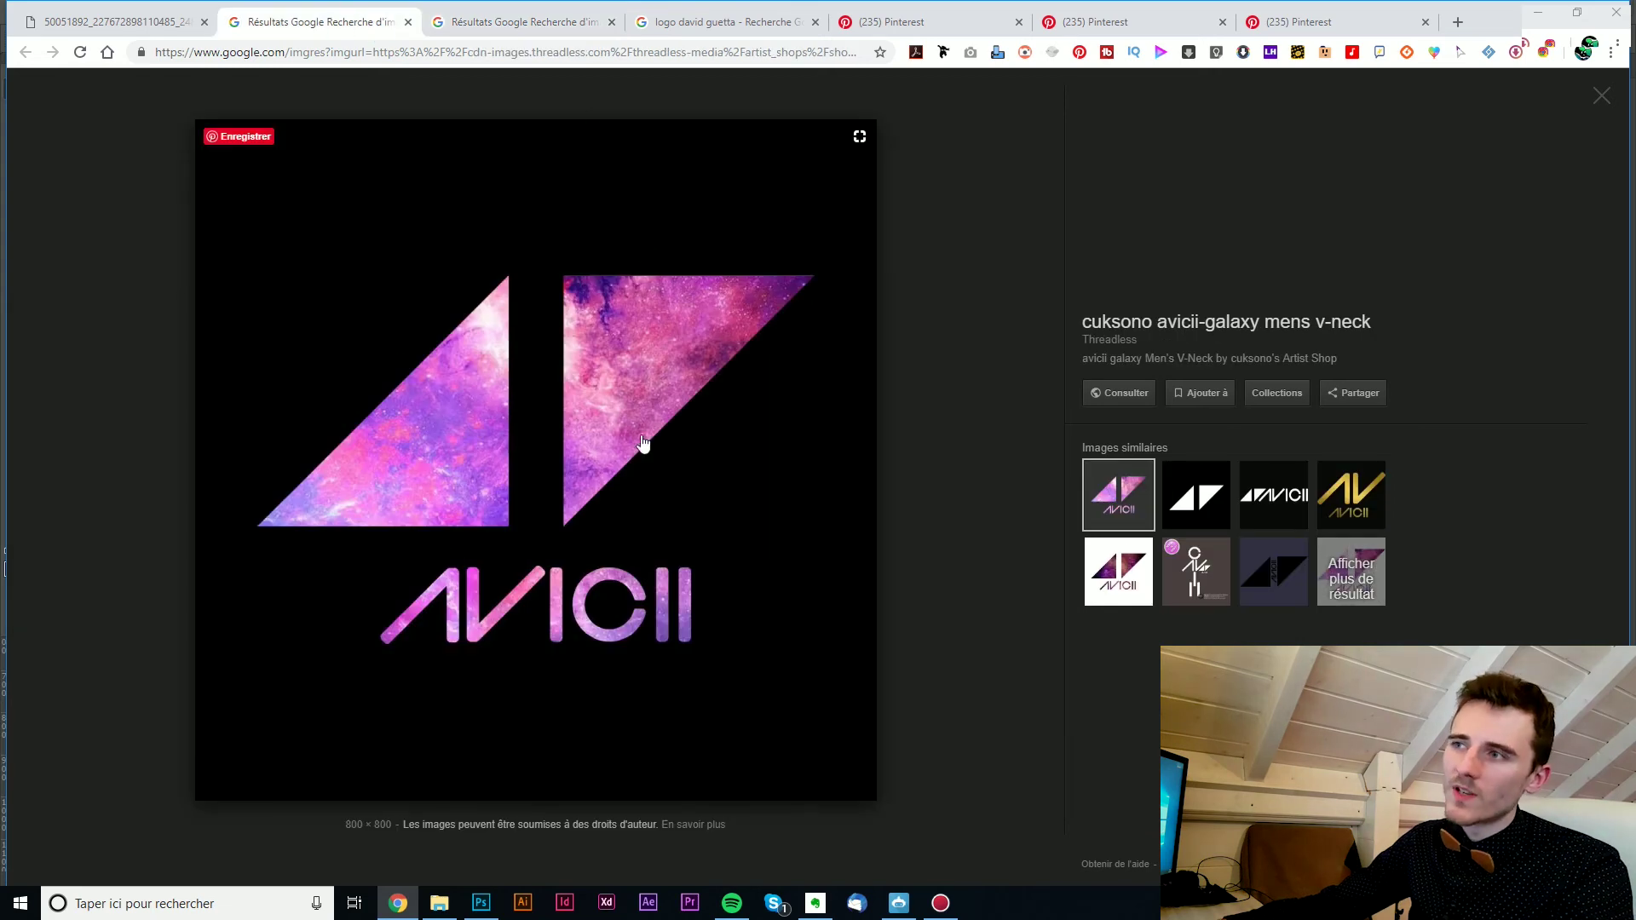
Step: Examine how letters are joined and cut in the David Guetta logo image results
click(741, 22)
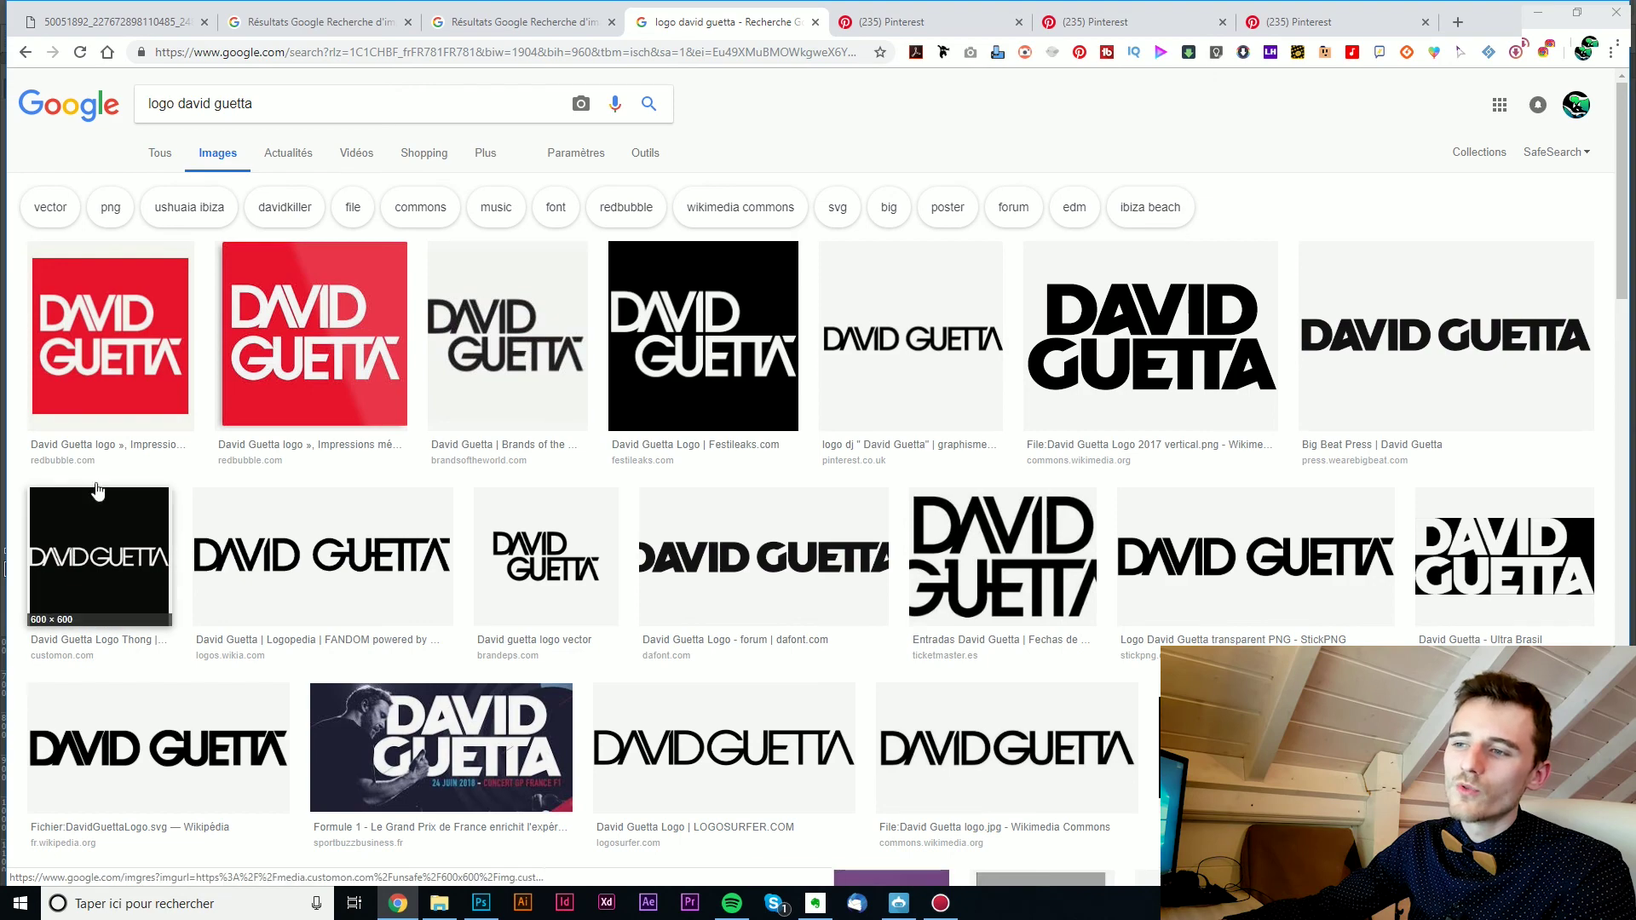
scroll(103, 494, down, 5)
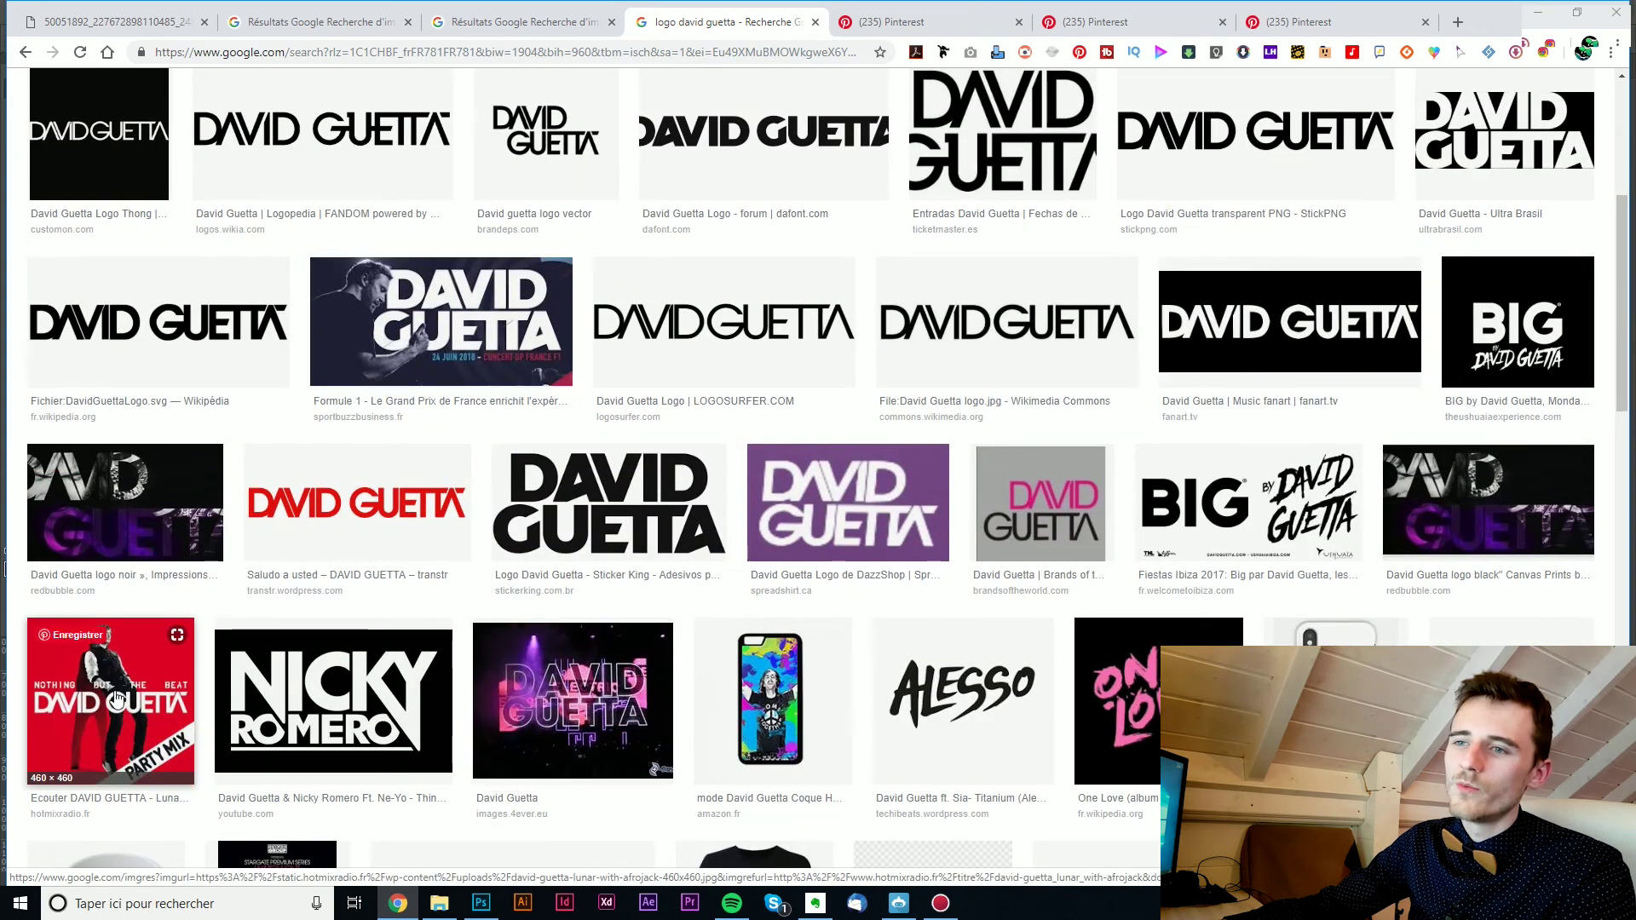
scroll(415, 545, up, 5)
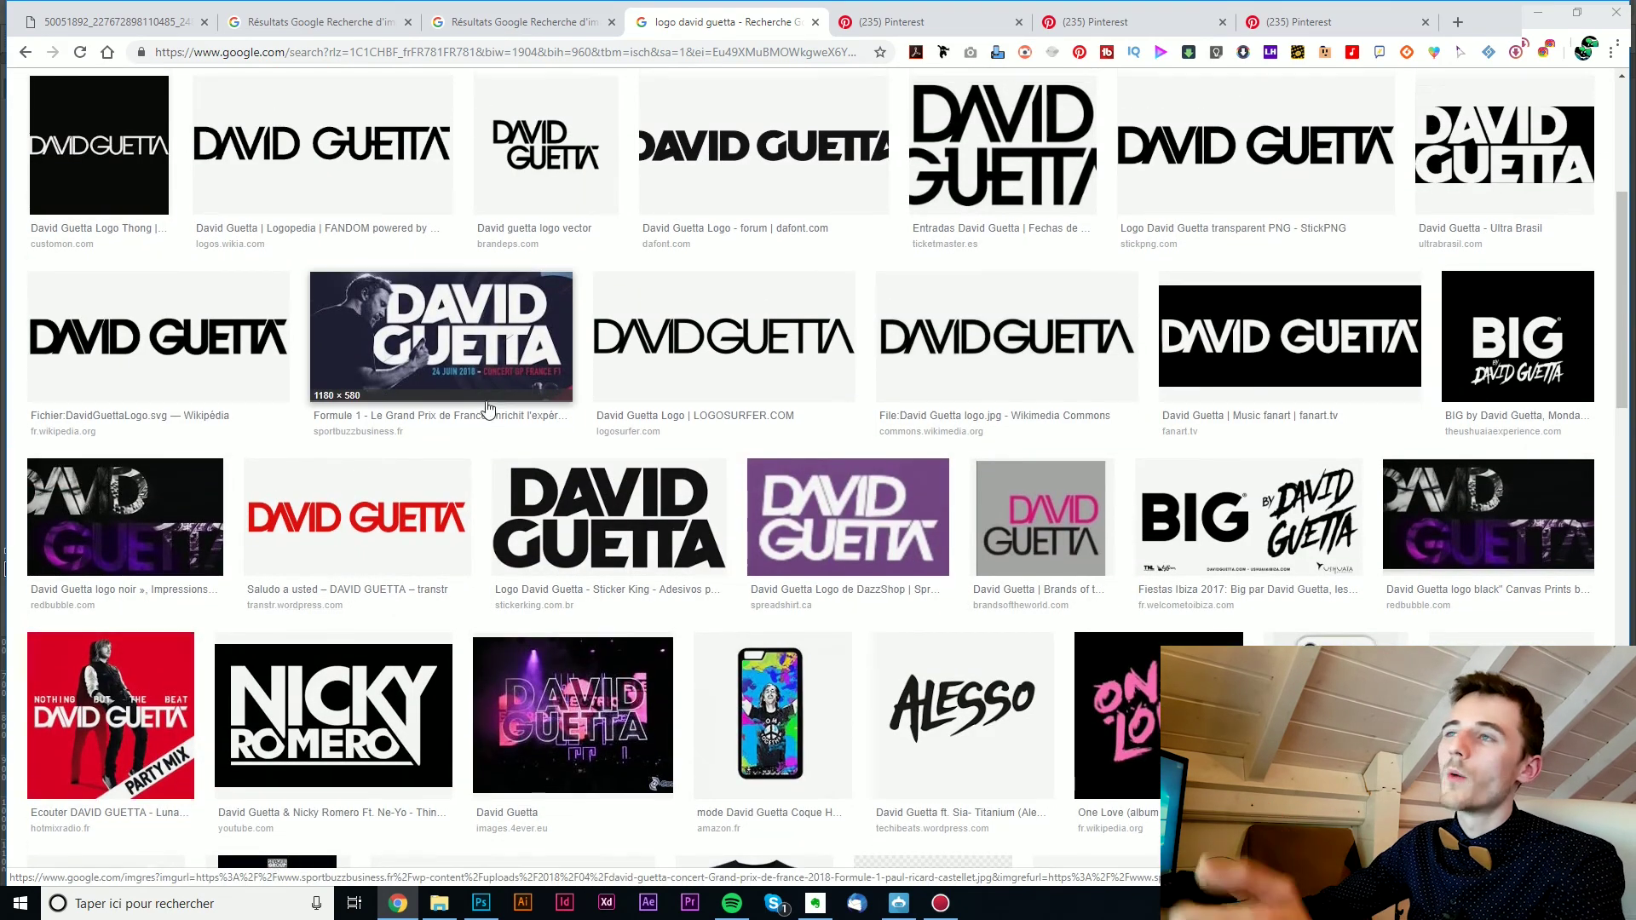
Step: Open the first Pinterest page to examine glitch-style logo and lettering examples
click(928, 31)
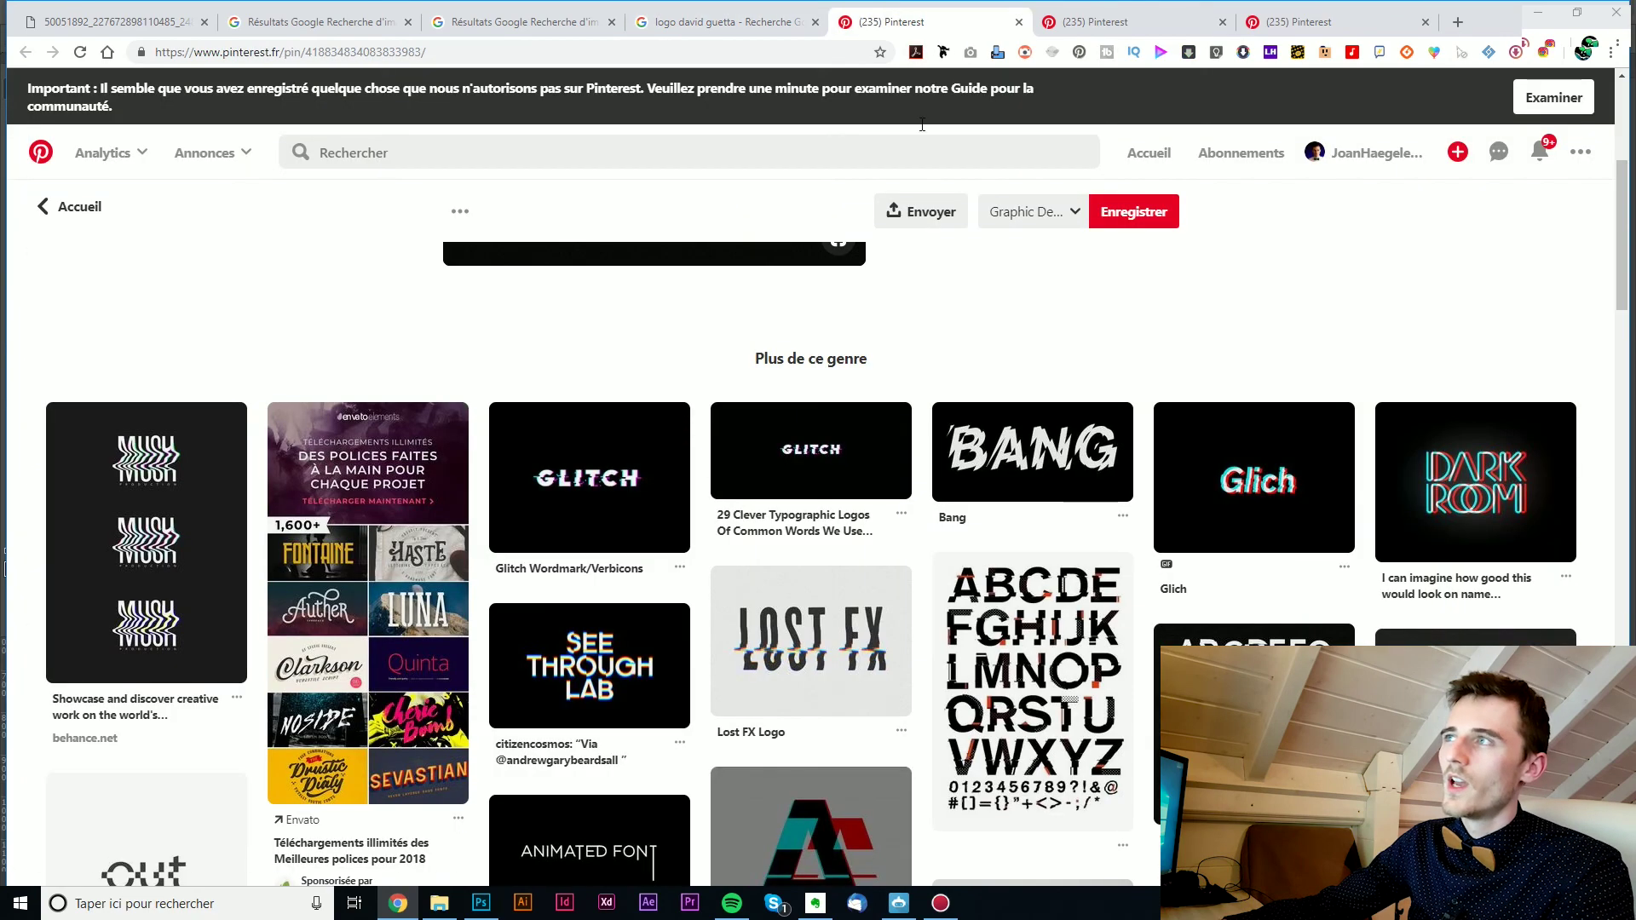